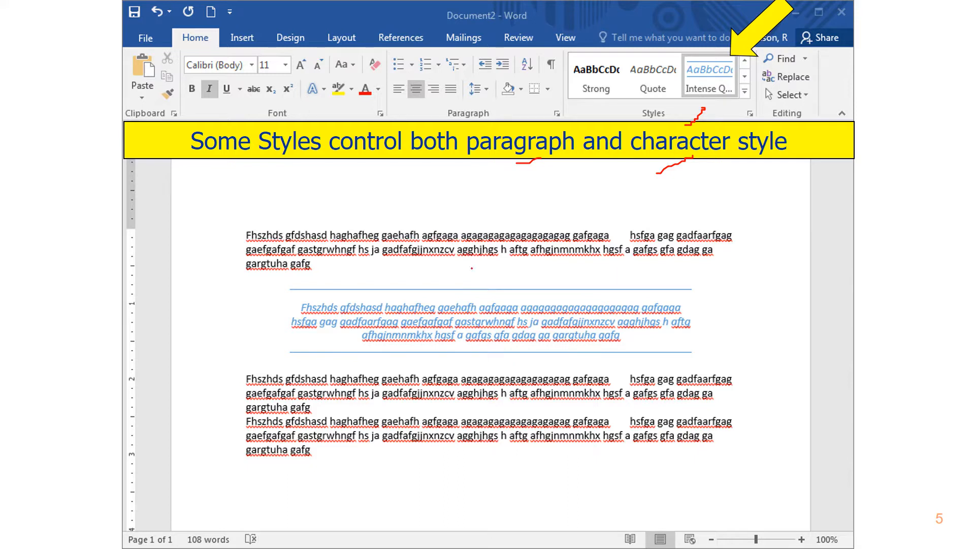
key("Right")
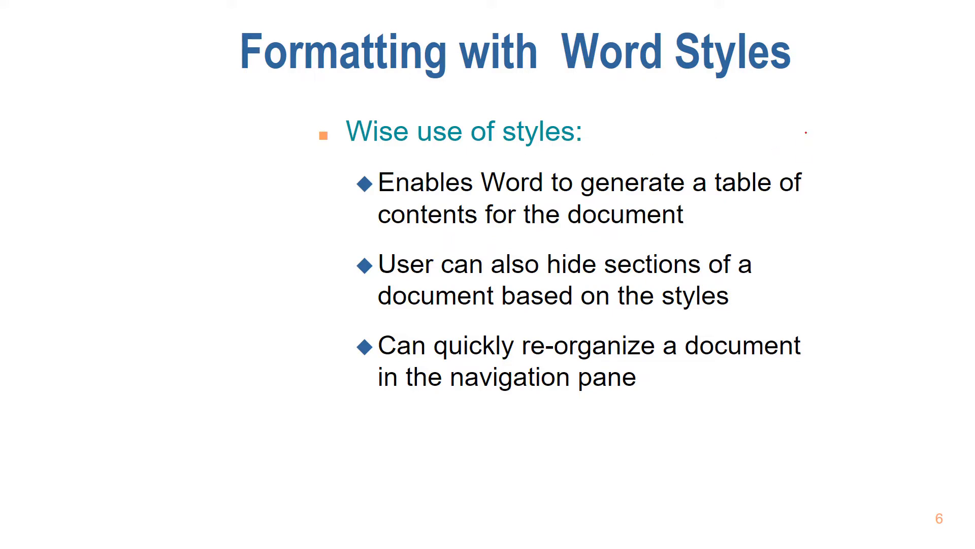
mouse_move(844, 117)
left_mouse_down()
mouse_move(807, 152)
mouse_move(846, 153)
left_mouse_up()
left_click_drag(584, 286, 633, 279)
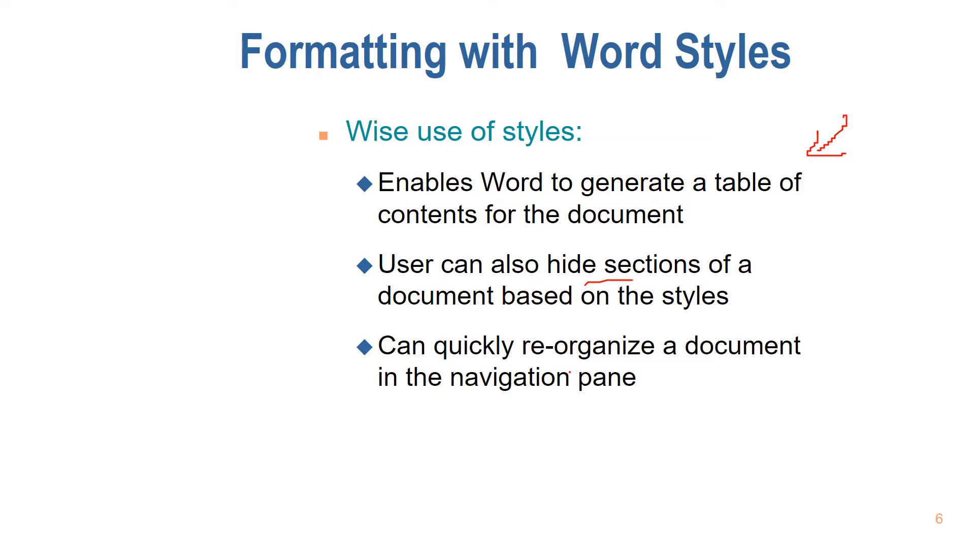
left_click_drag(530, 400, 577, 393)
key("Right")
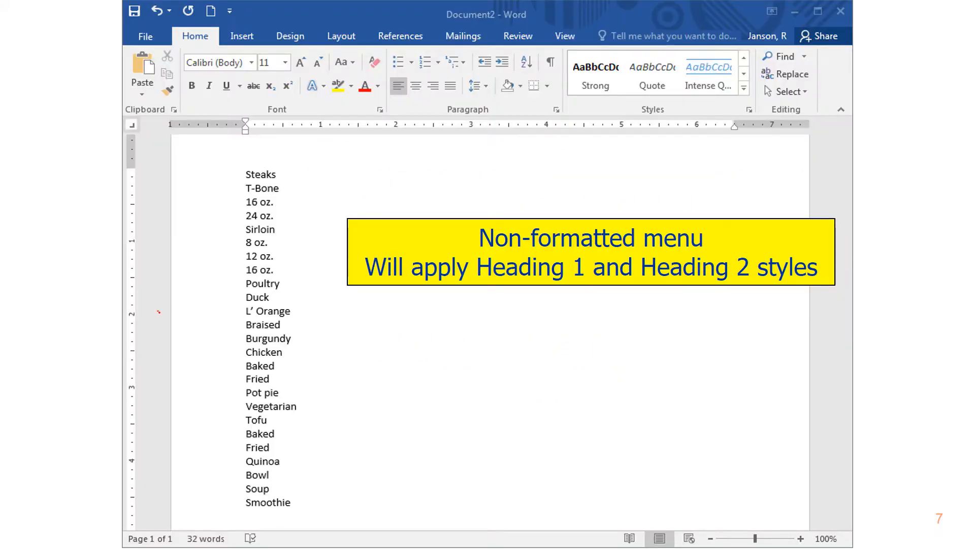
left_click_drag(158, 311, 183, 322)
key("Right")
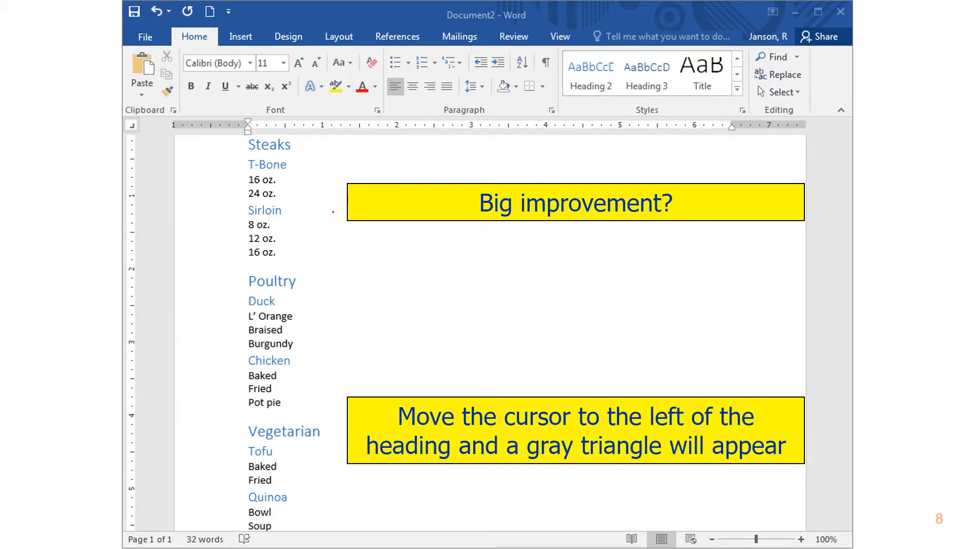
left_click_drag(585, 106, 595, 91)
mouse_move(248, 144)
left_mouse_down()
mouse_move(185, 244)
mouse_move(224, 380)
left_mouse_up()
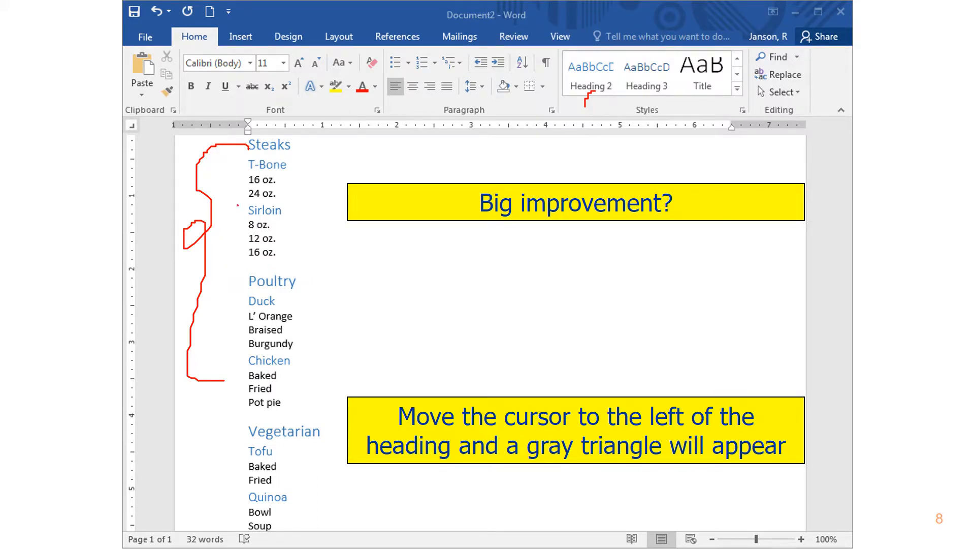
key("Right")
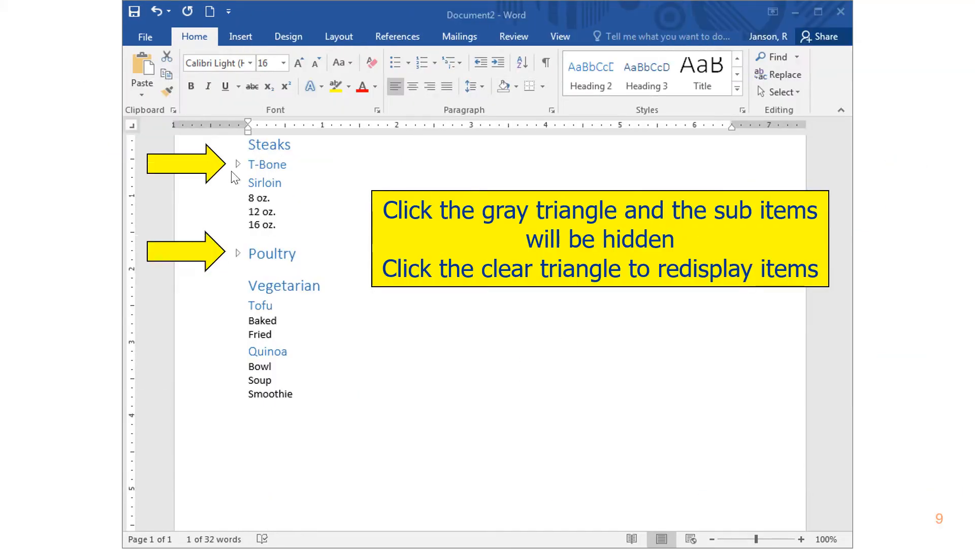
key("ctrl+p")
mouse_move(246, 150)
left_mouse_down()
mouse_move(232, 153)
mouse_move(243, 176)
mouse_move(246, 153)
left_mouse_up()
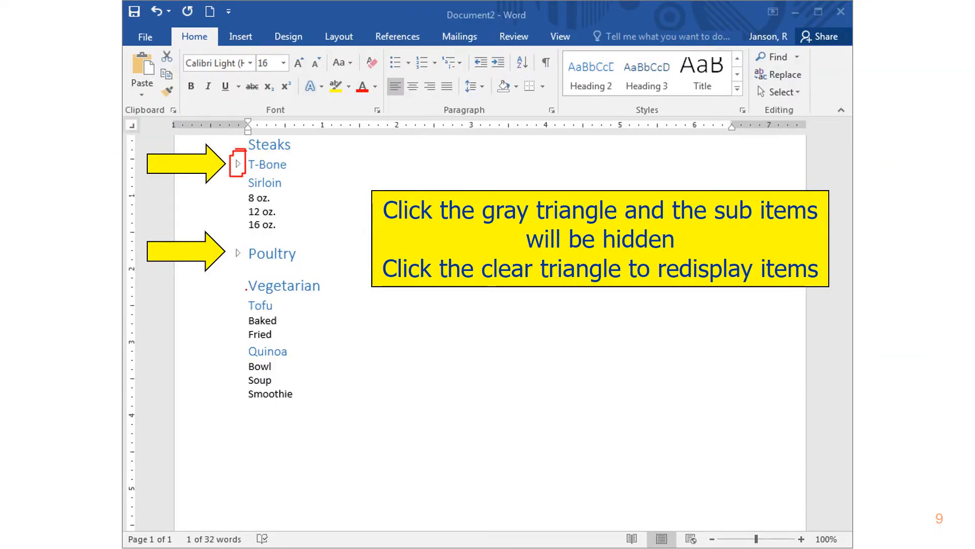
mouse_move(245, 237)
left_mouse_down()
mouse_move(221, 267)
mouse_move(233, 229)
left_mouse_up()
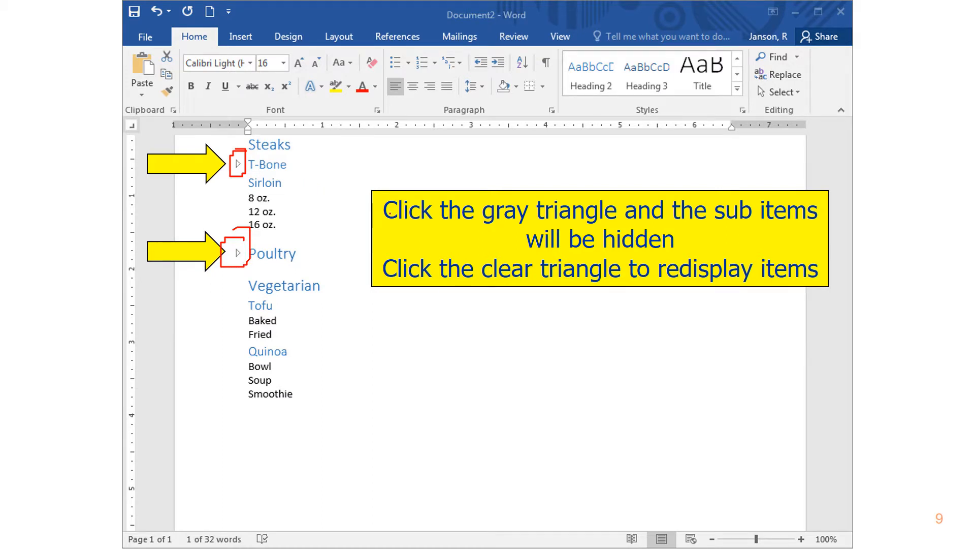
key("Escape")
left_click(205, 322)
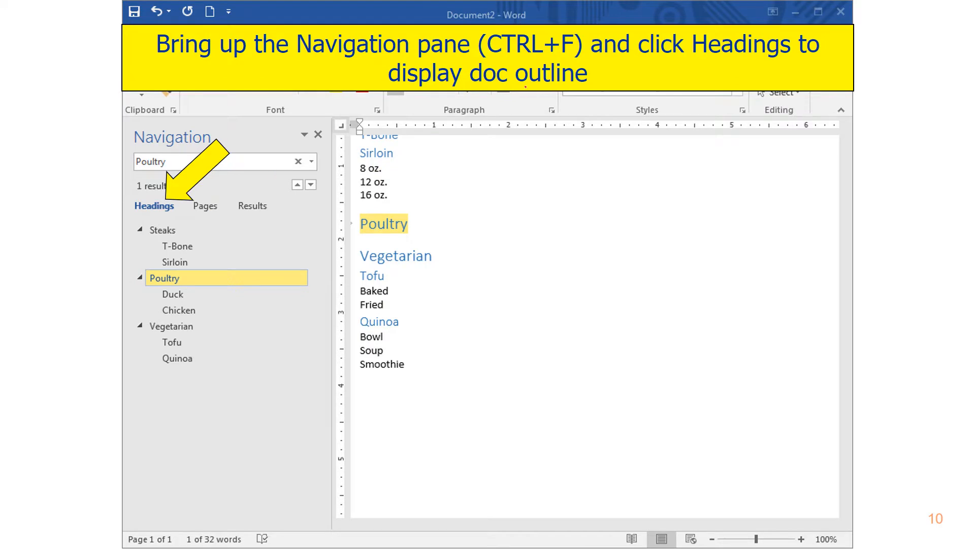
mouse_move(70, 231)
left_mouse_down()
mouse_move(101, 206)
mouse_move(103, 222)
left_mouse_up()
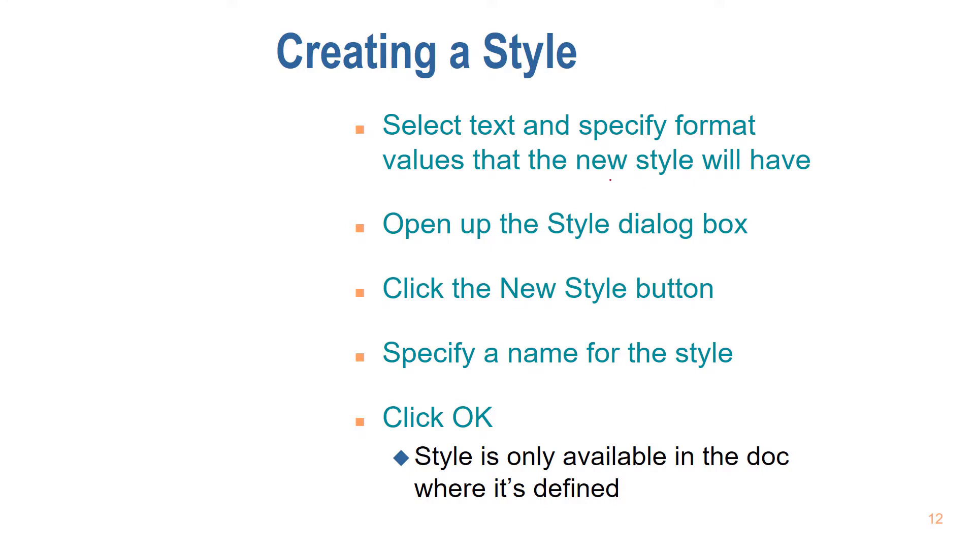
left_click_drag(611, 179, 664, 177)
mouse_move(802, 191)
left_mouse_down()
mouse_move(769, 205)
mouse_move(780, 221)
left_mouse_up()
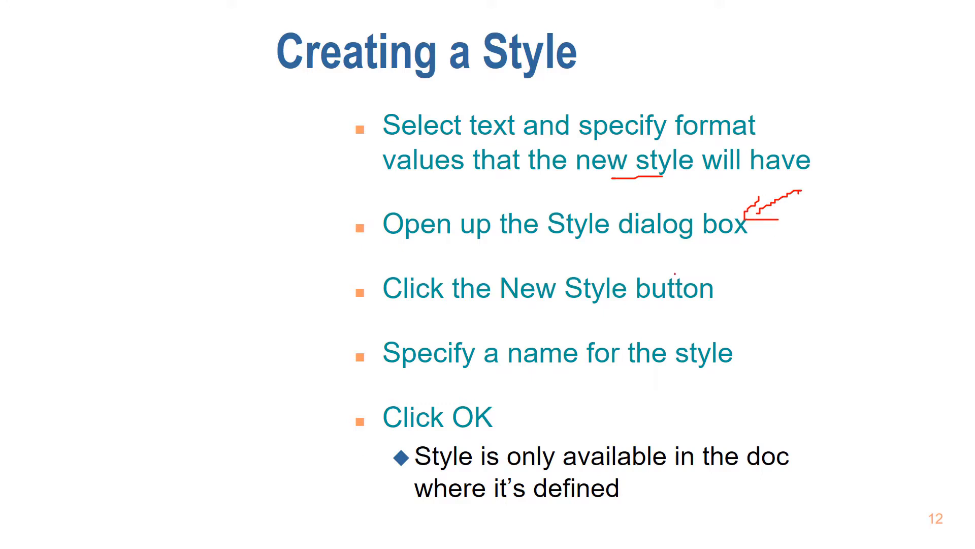
left_click_drag(606, 306, 659, 307)
left_click_drag(558, 370, 641, 371)
left_click_drag(740, 487, 798, 487)
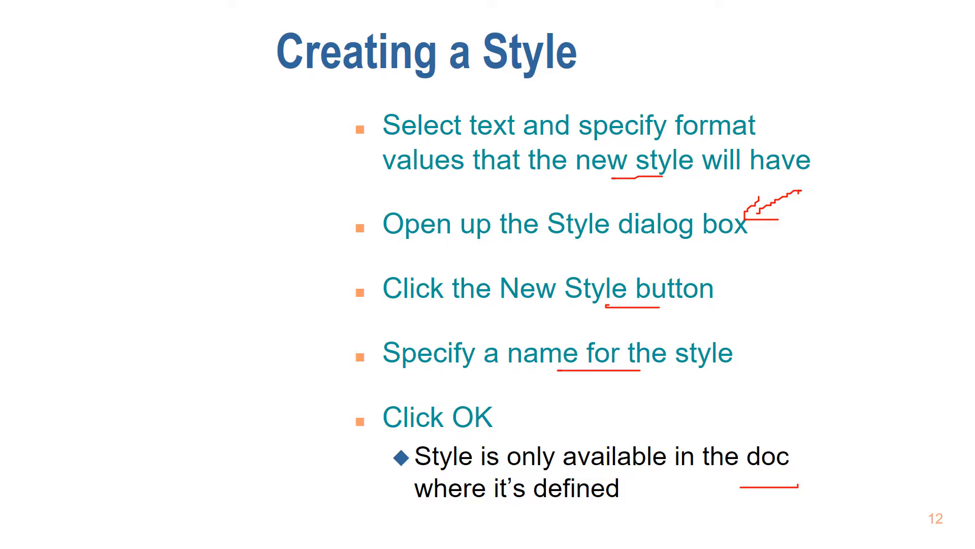
key("Right")
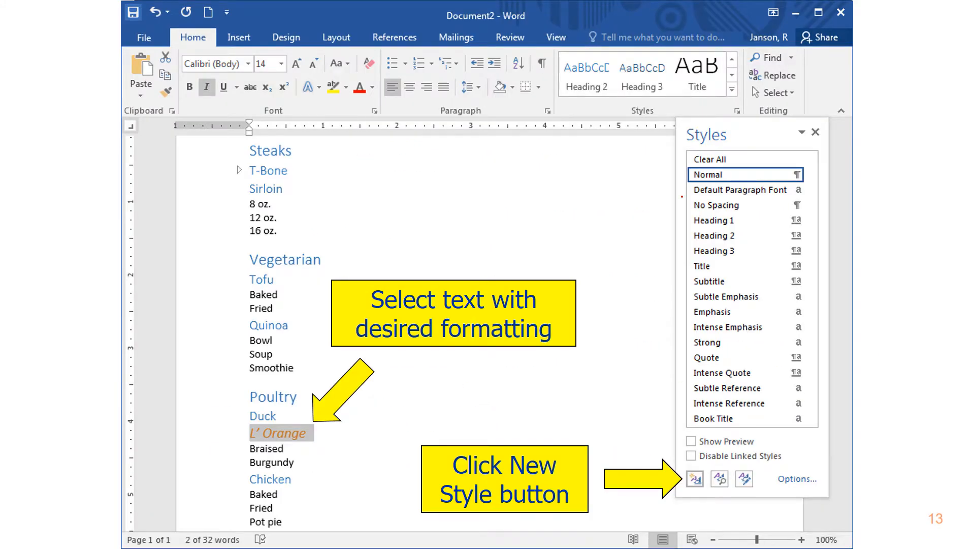
left_click_drag(669, 511, 683, 497)
key("Right")
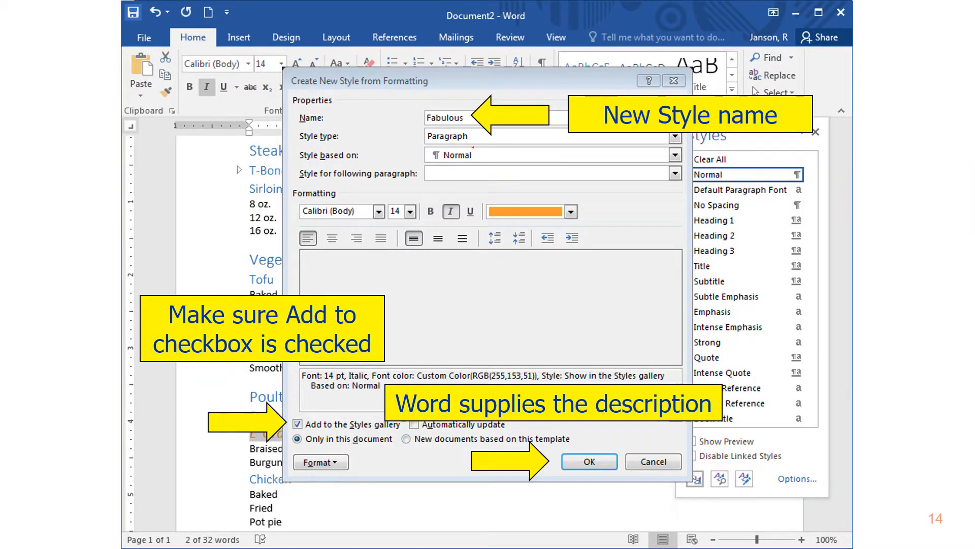
key("Right")
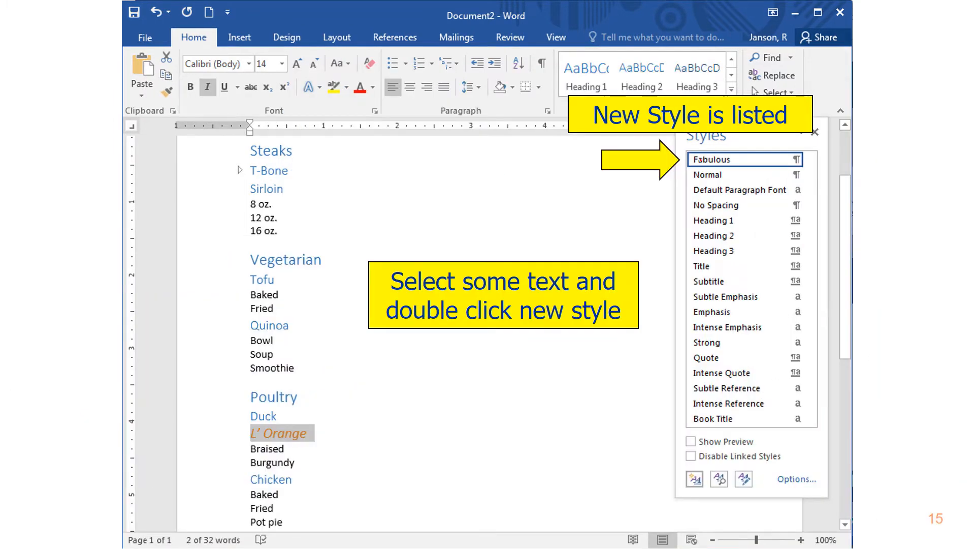
mouse_move(730, 155)
left_mouse_down()
mouse_move(687, 162)
mouse_move(760, 166)
mouse_move(744, 155)
left_mouse_up()
key("Right")
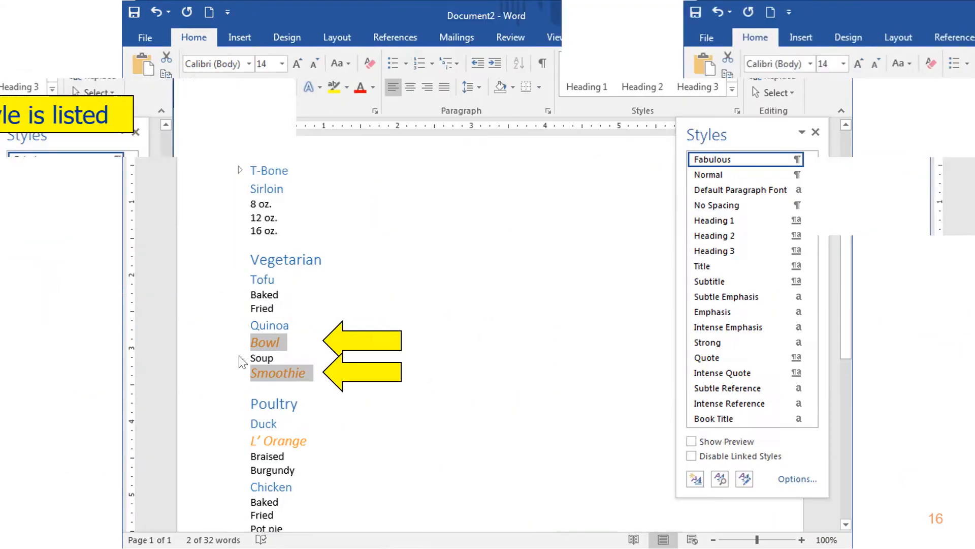
mouse_move(228, 357)
left_mouse_down()
mouse_move(264, 335)
mouse_move(265, 367)
left_mouse_up()
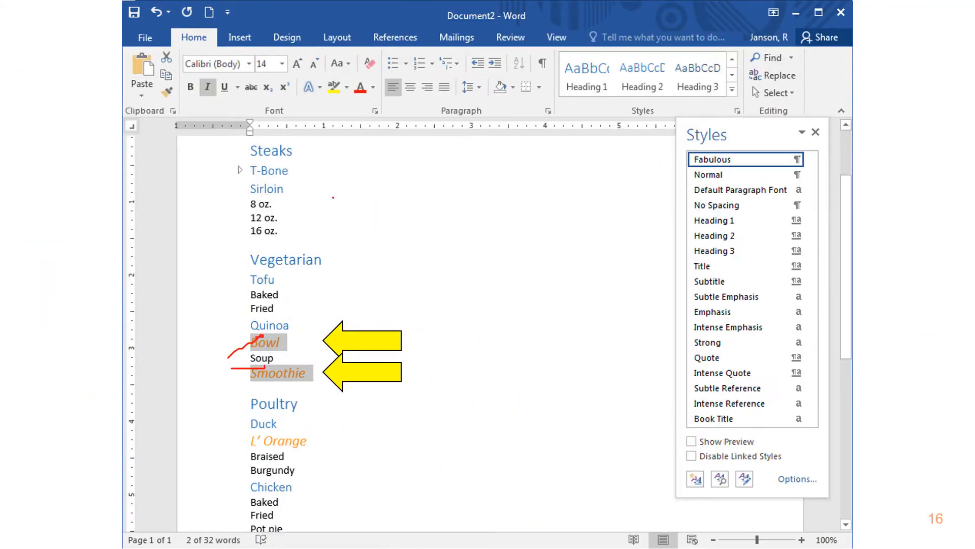
key("Right")
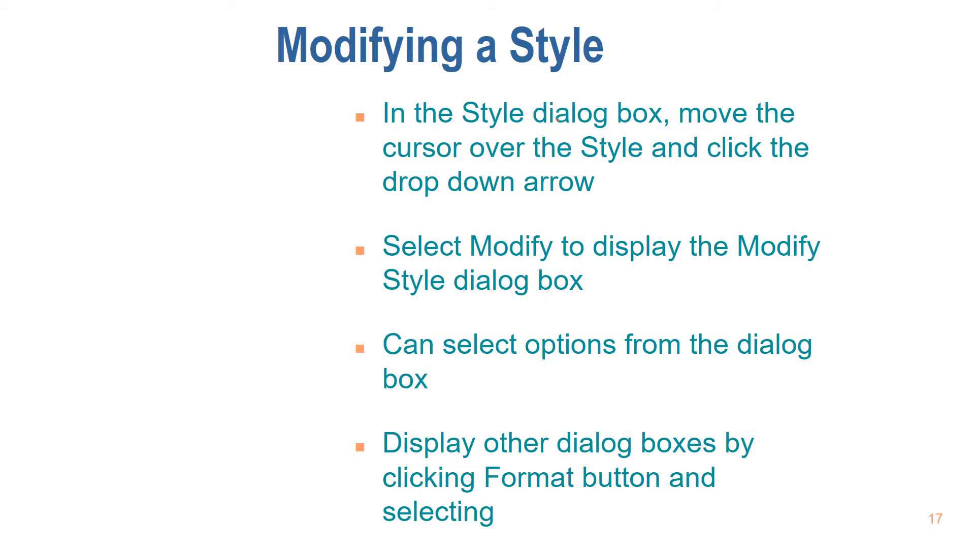
key("Right")
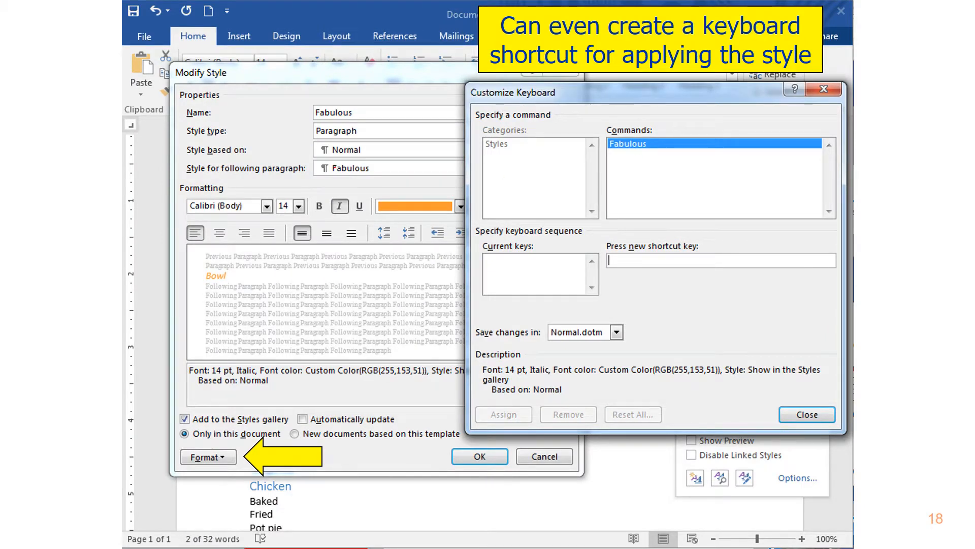
left_click_drag(345, 139, 352, 134)
key("Right")
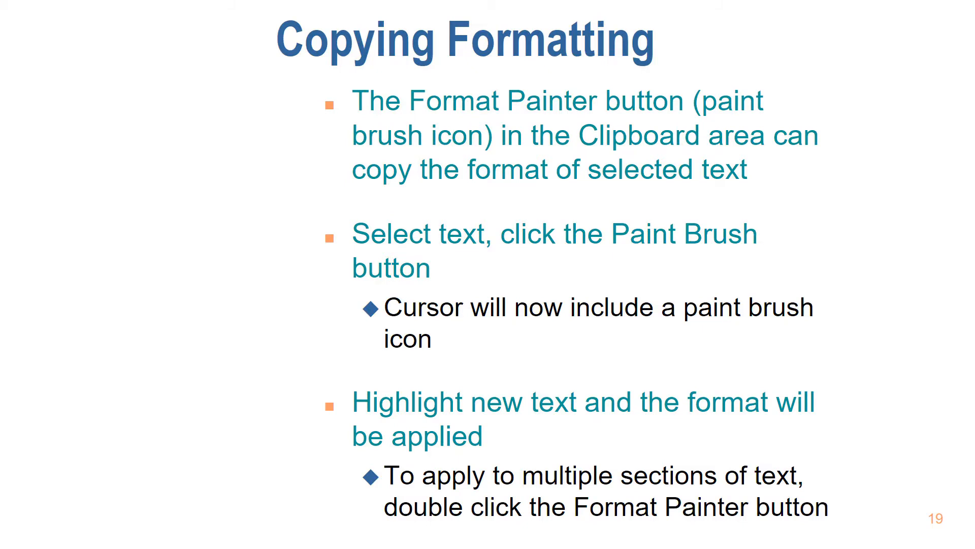
Switch from the slide show to the open Word document Document1
key("alt+Tab")
key("alt+Tab")
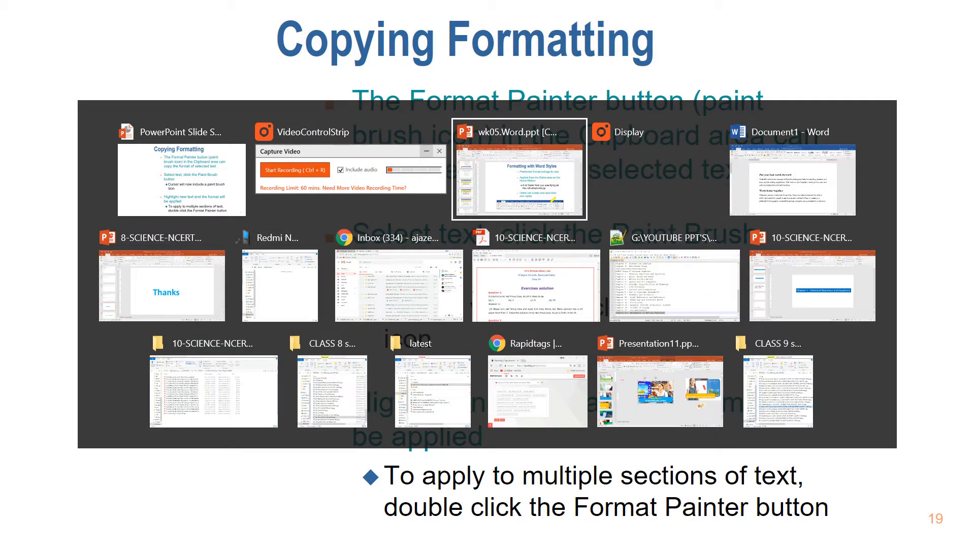
key("alt+Tab")
key("alt+Tab")
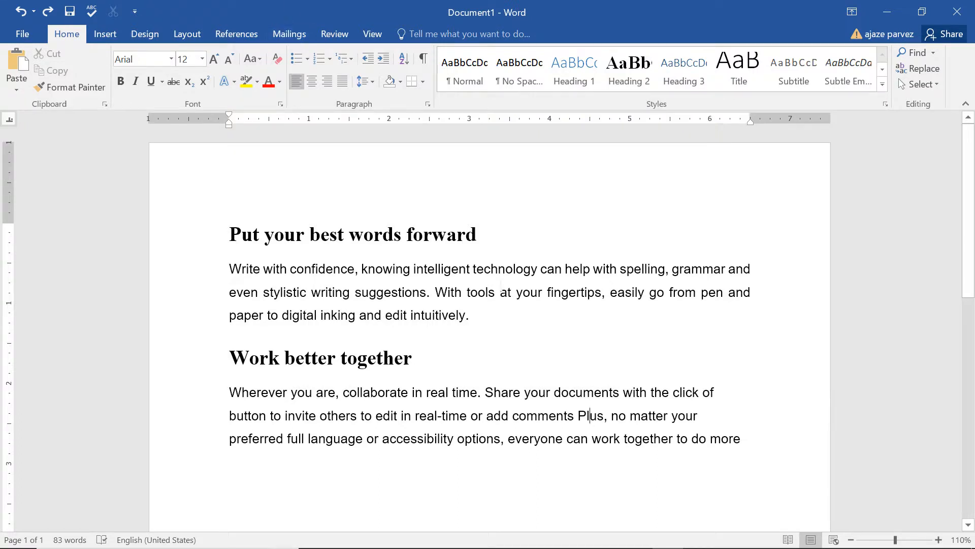
scroll(492, 281, "down", 1)
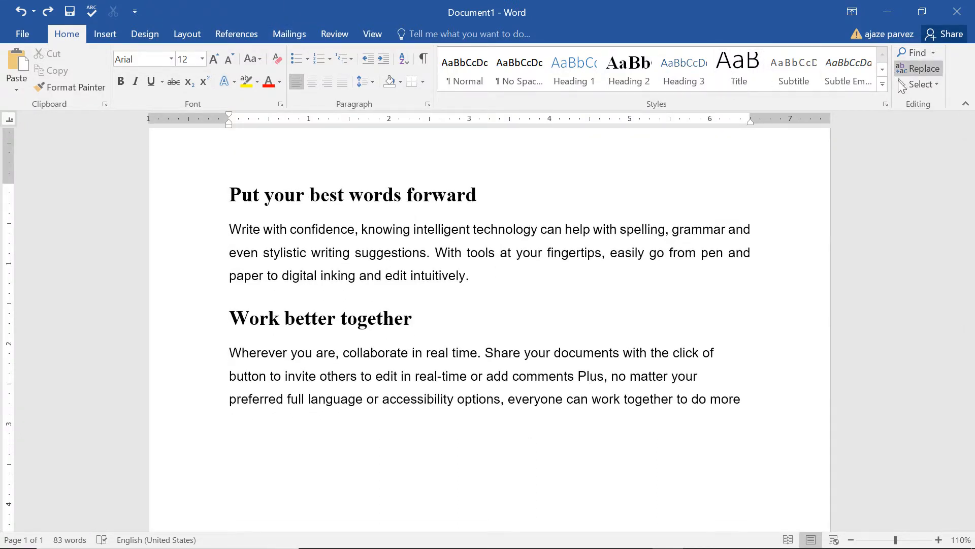
Modify the Intense Quote style from the style gallery, setting its Latin text font style to Bold
left_click(882, 85)
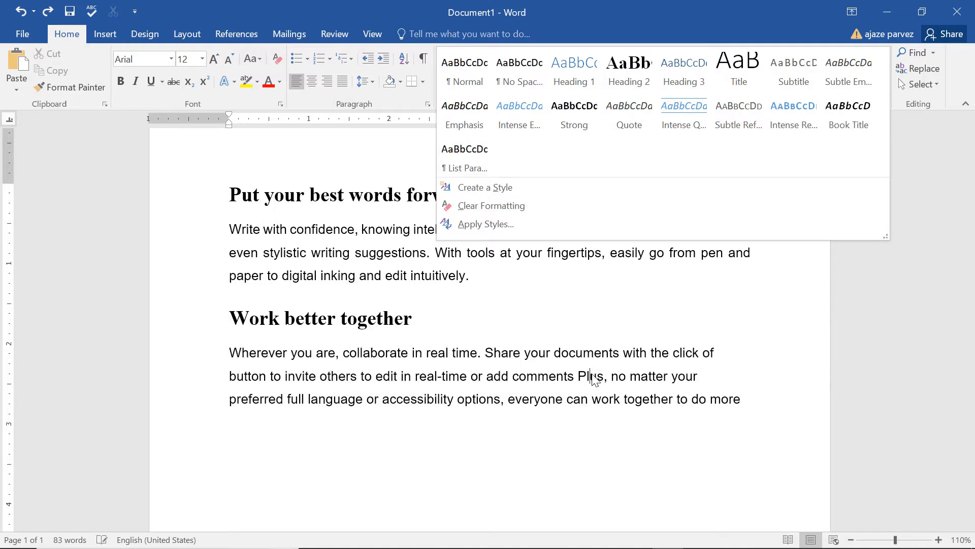
left_click(615, 469)
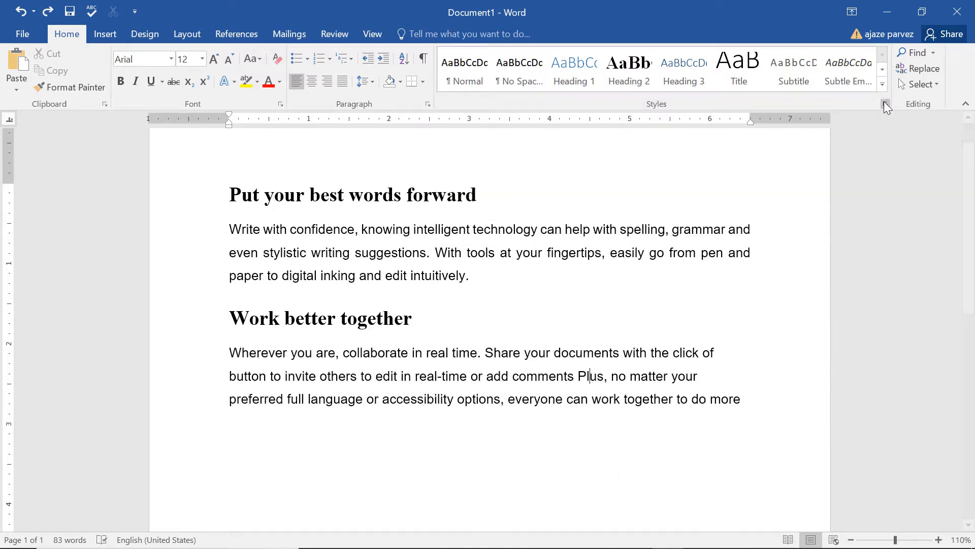
left_click(882, 85)
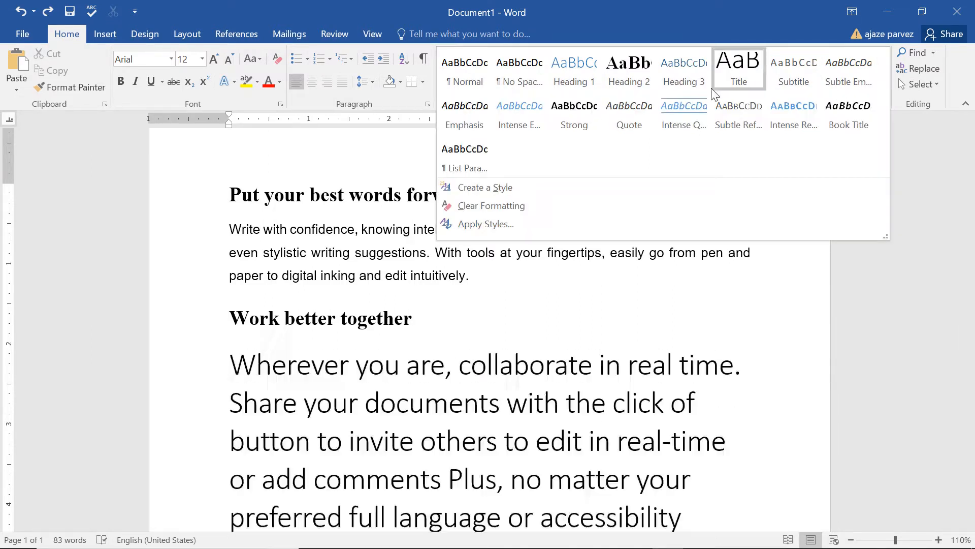
right_click(687, 123)
left_click(711, 146)
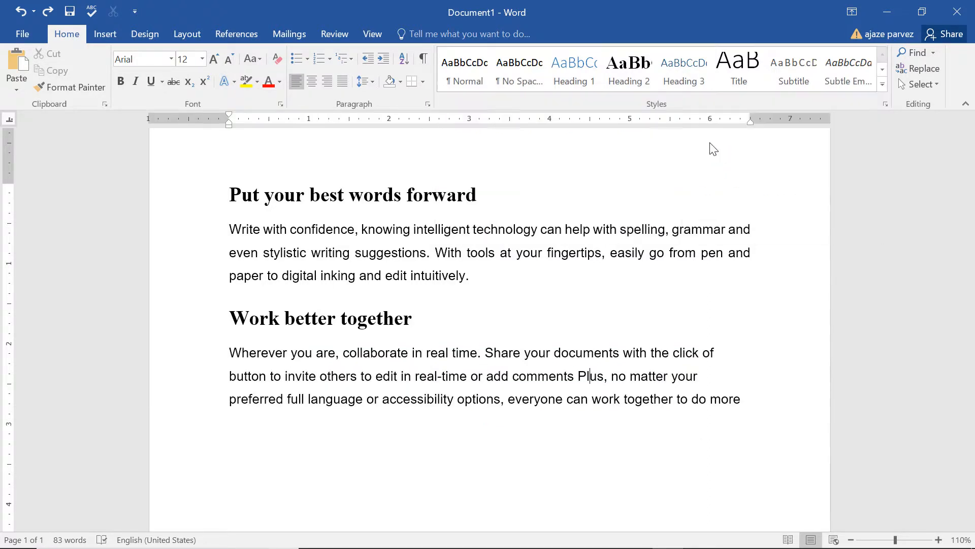
left_click_drag(639, 65, 730, 62)
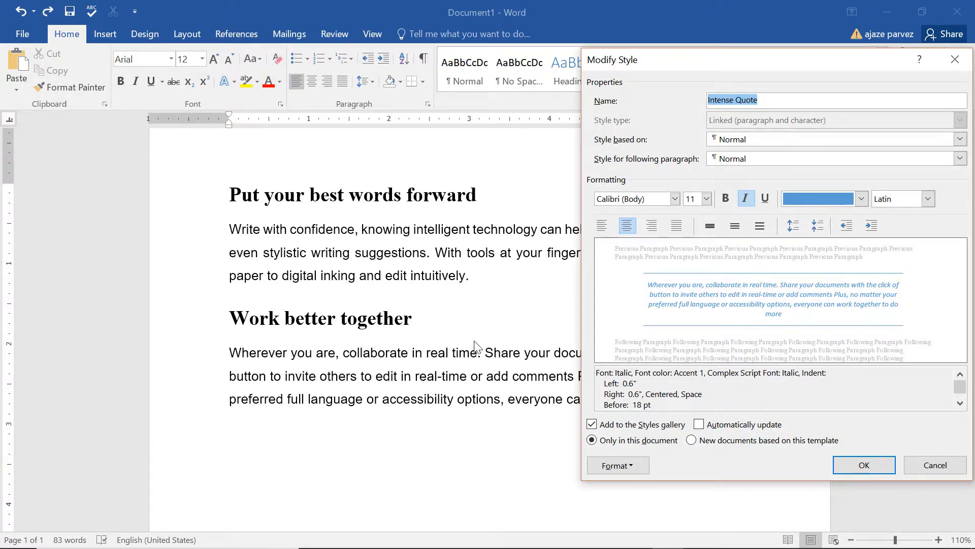
left_click(623, 465)
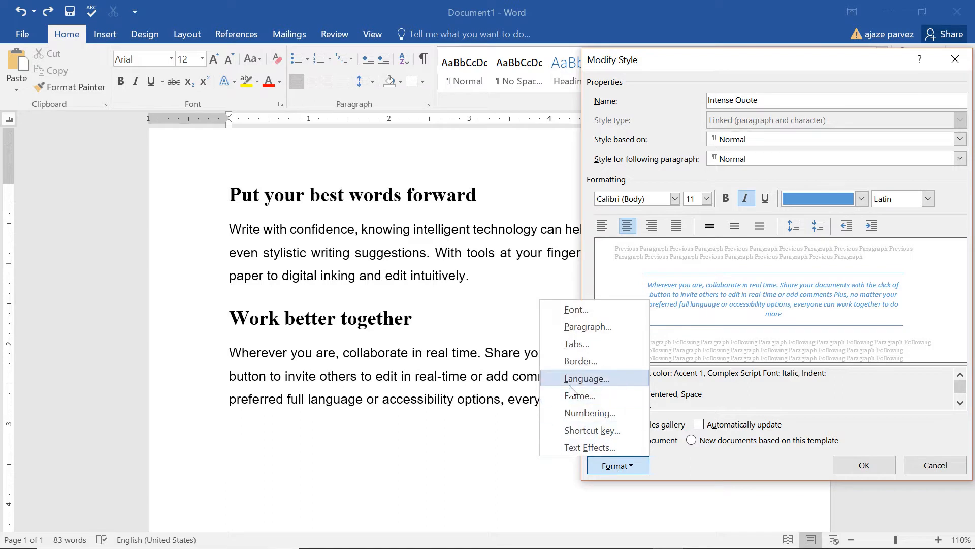
left_click(601, 311)
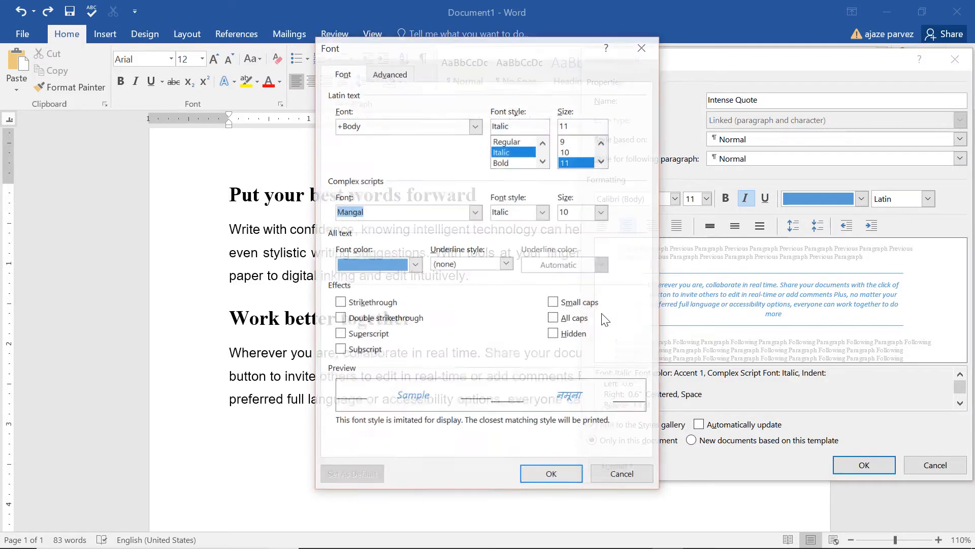
left_click(516, 162)
left_click(552, 475)
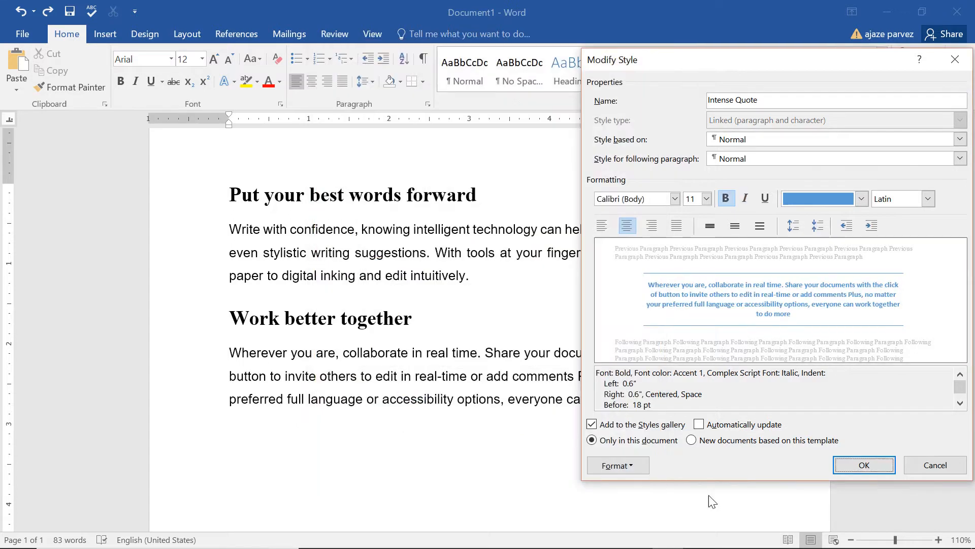
left_click(864, 464)
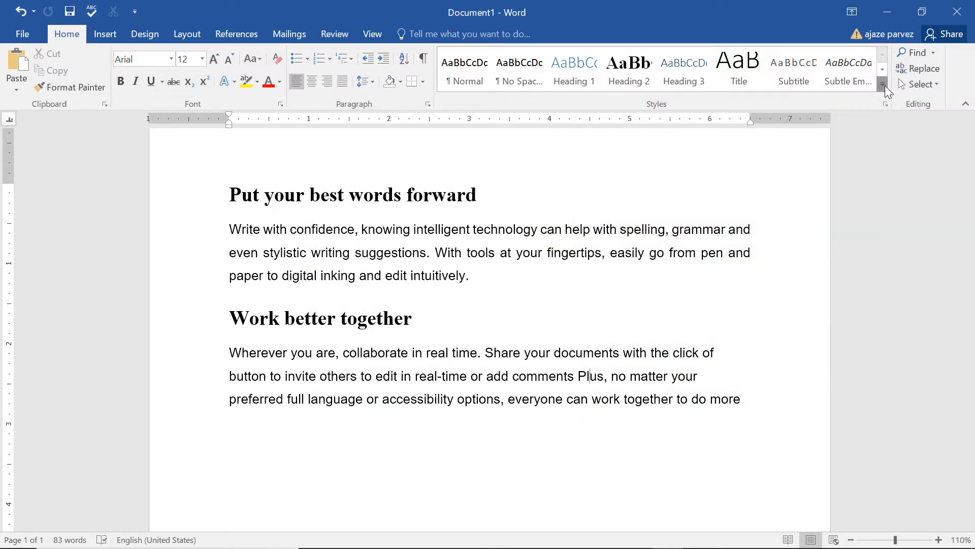
Open the Intense Reference style's modification settings for review and close them without making changes
left_click(883, 85)
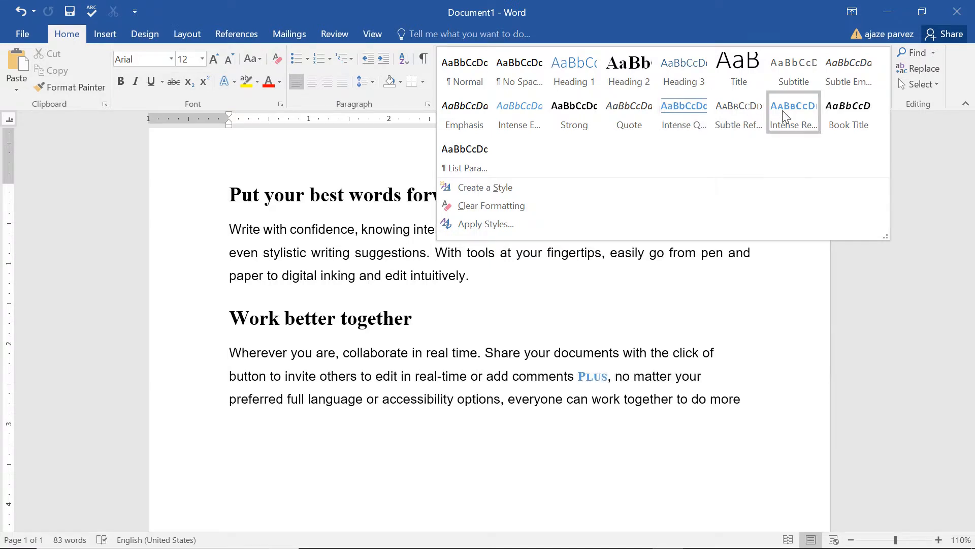
right_click(793, 124)
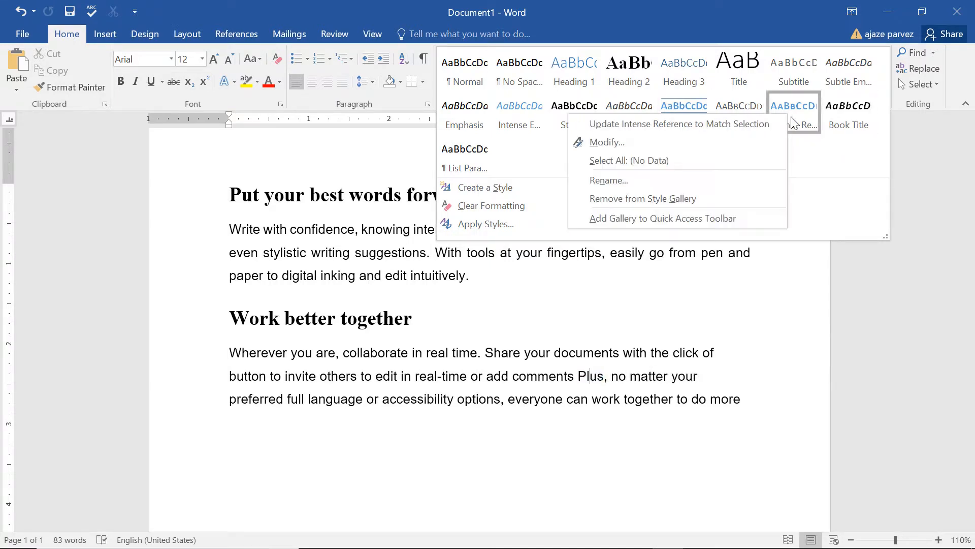
left_click(683, 145)
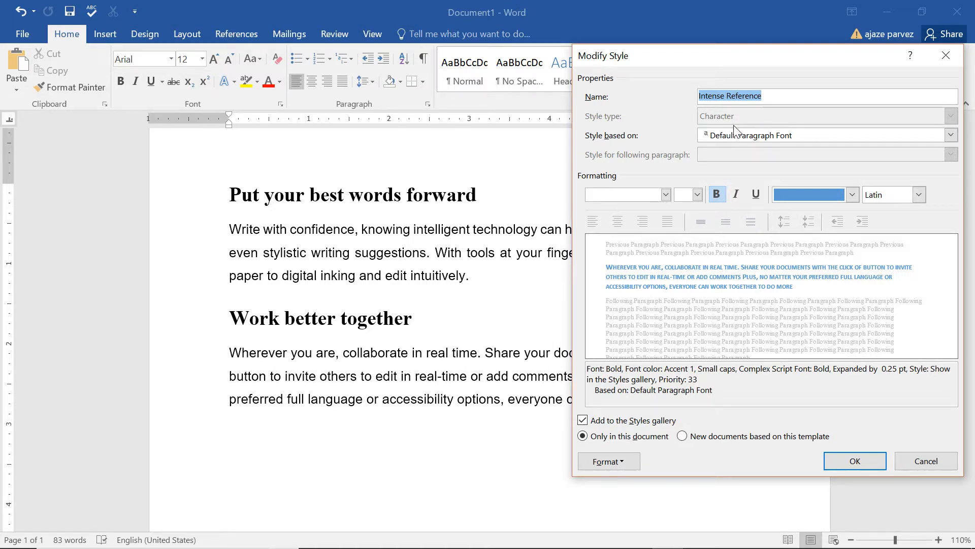
left_click(945, 56)
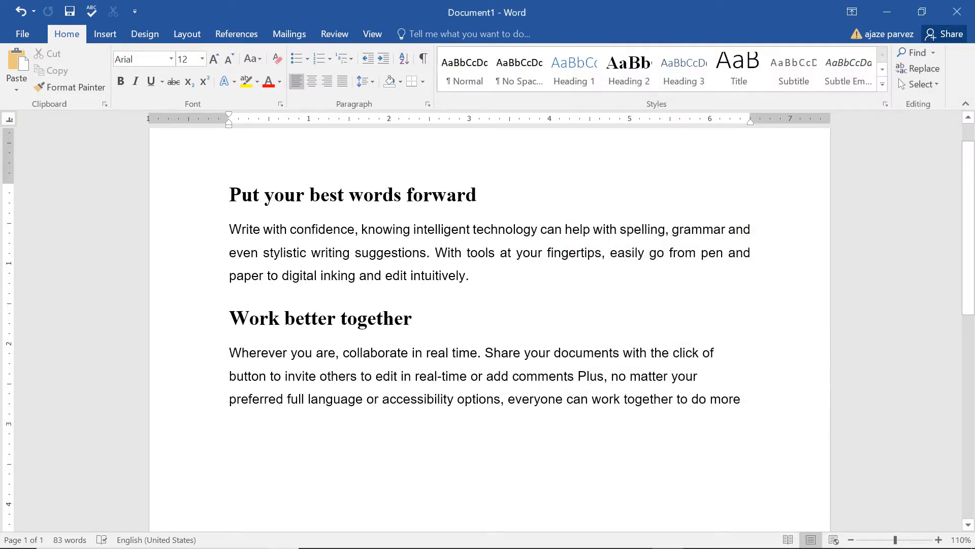
Start a new style from the "Work better together" paragraph's formatting and name it YourStyle
left_click(883, 84)
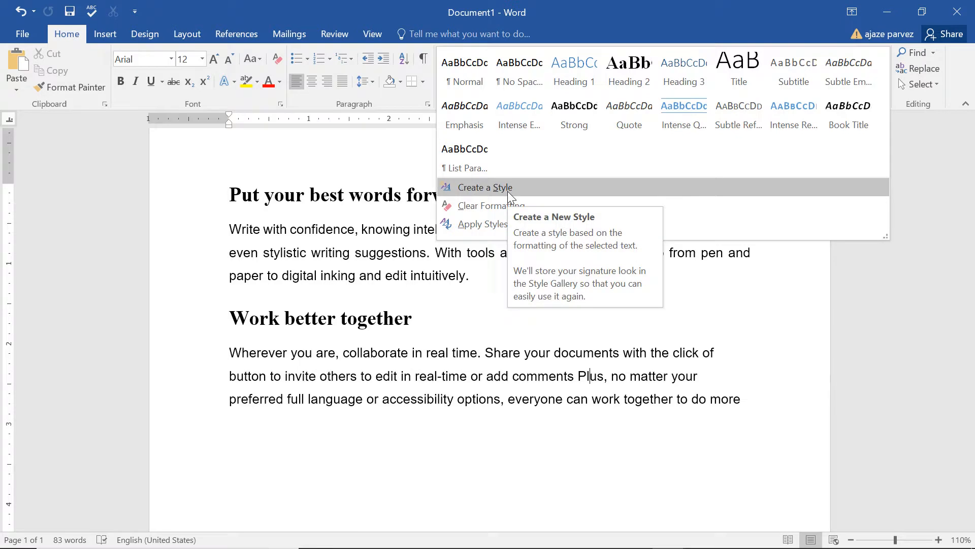
left_click(473, 190)
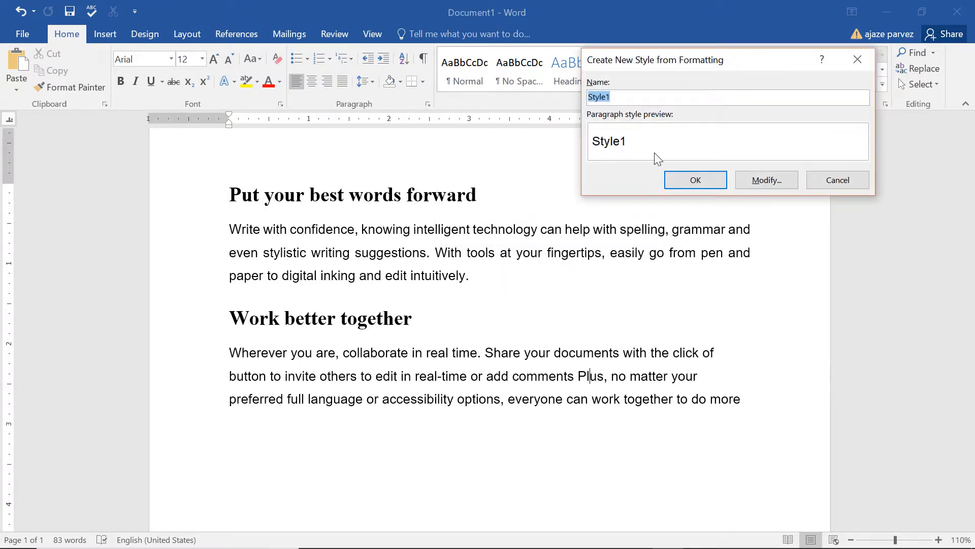
type("mY")
key("BackSpace")
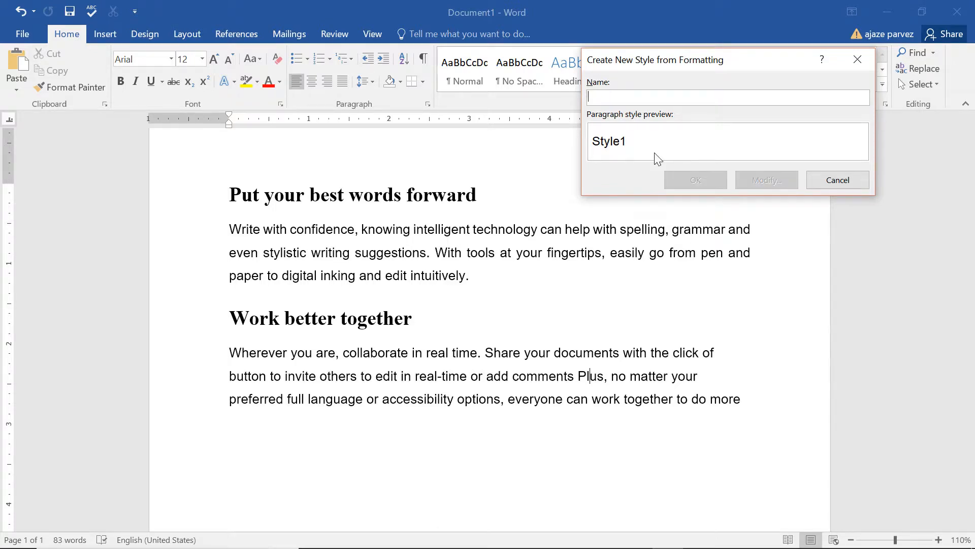
type("You")
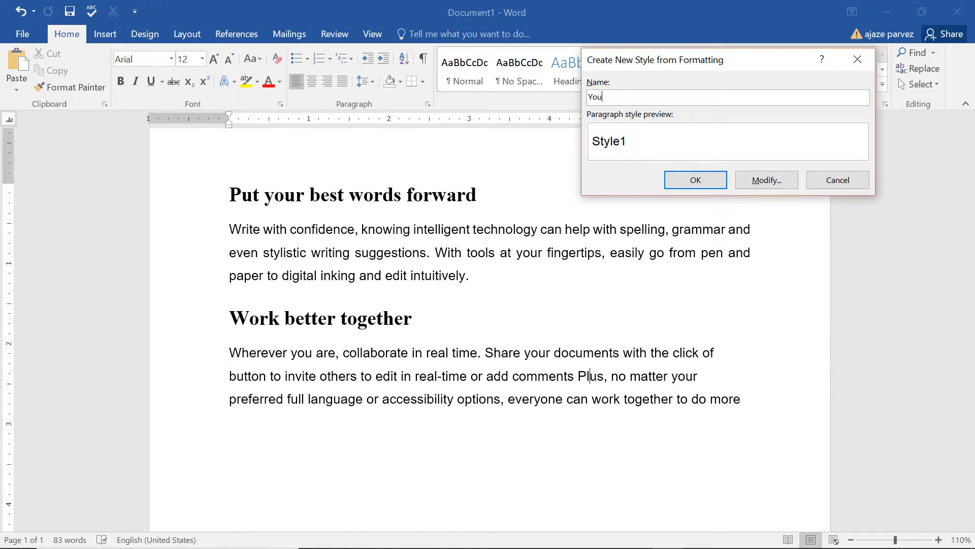
type("rStyle")
Open the full settings of the new YourStyle and set its font color to dark orange (Accent 2)
left_click(766, 184)
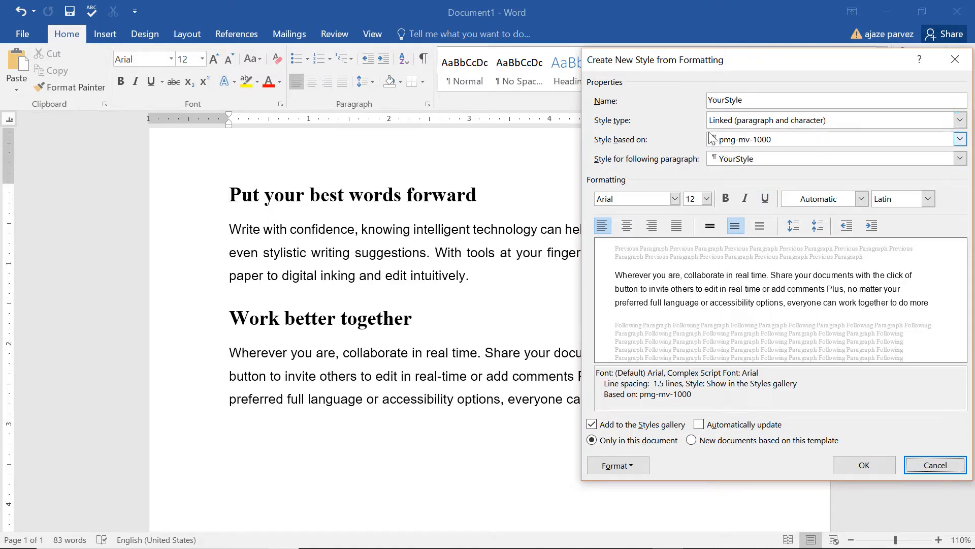
left_click(861, 199)
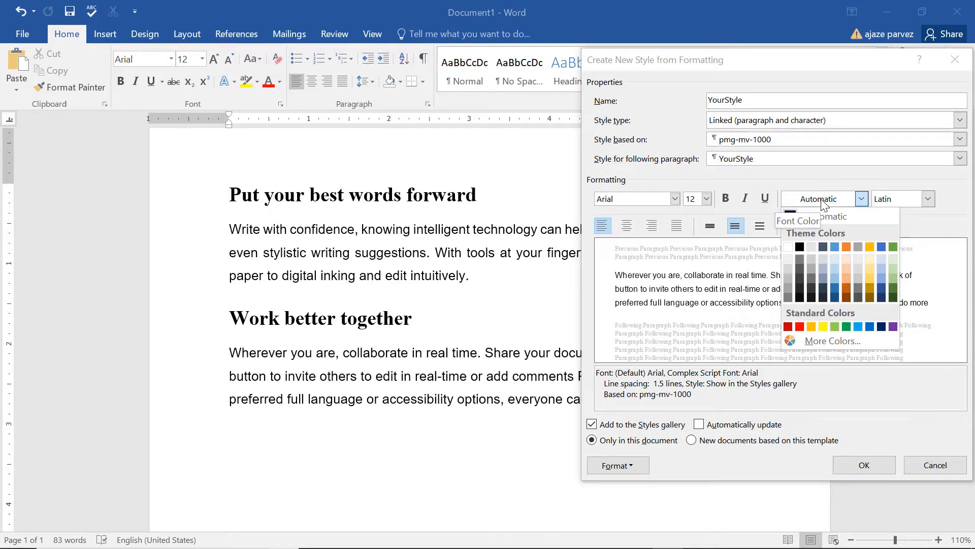
left_click(848, 289)
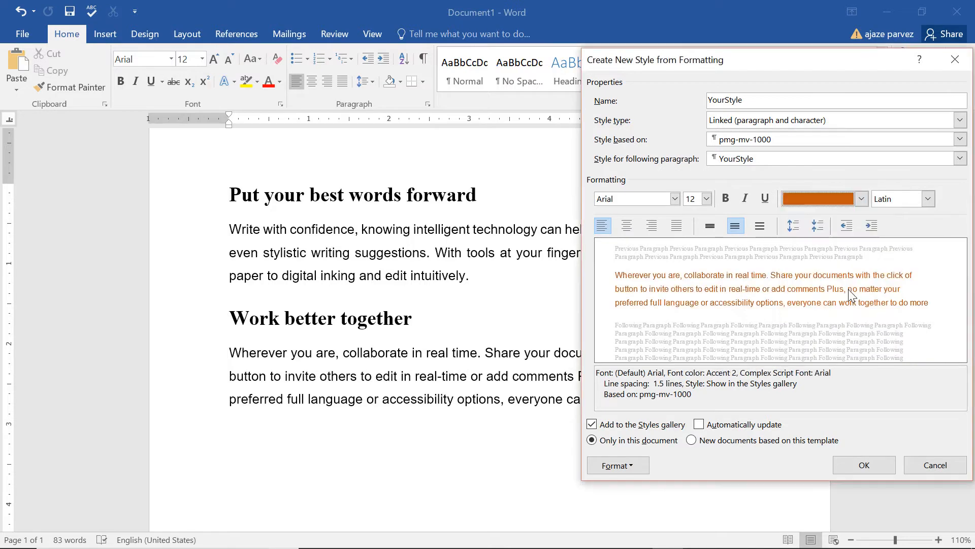
Set YourStyle's Complex script font to DeVinne BT at 26 pt, and save the new style
left_click(900, 202)
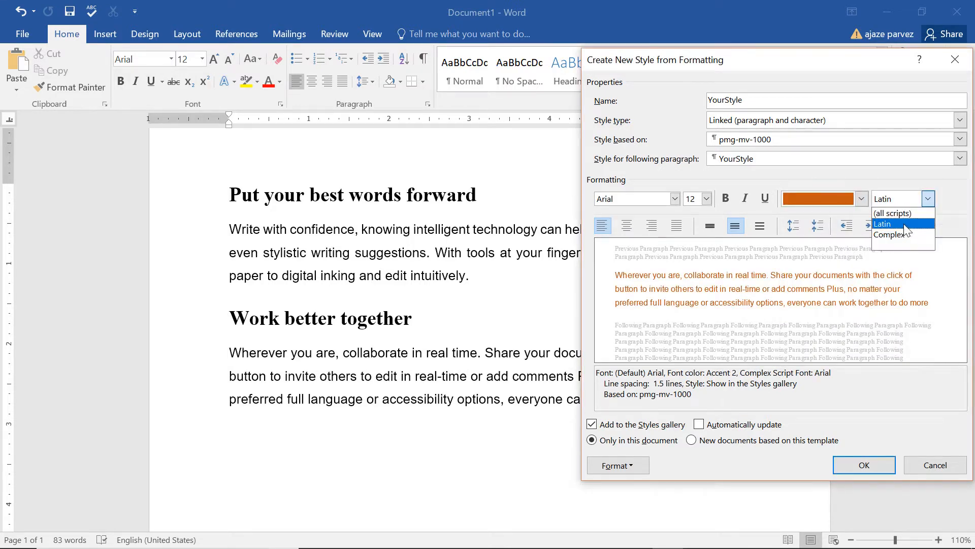
left_click(901, 236)
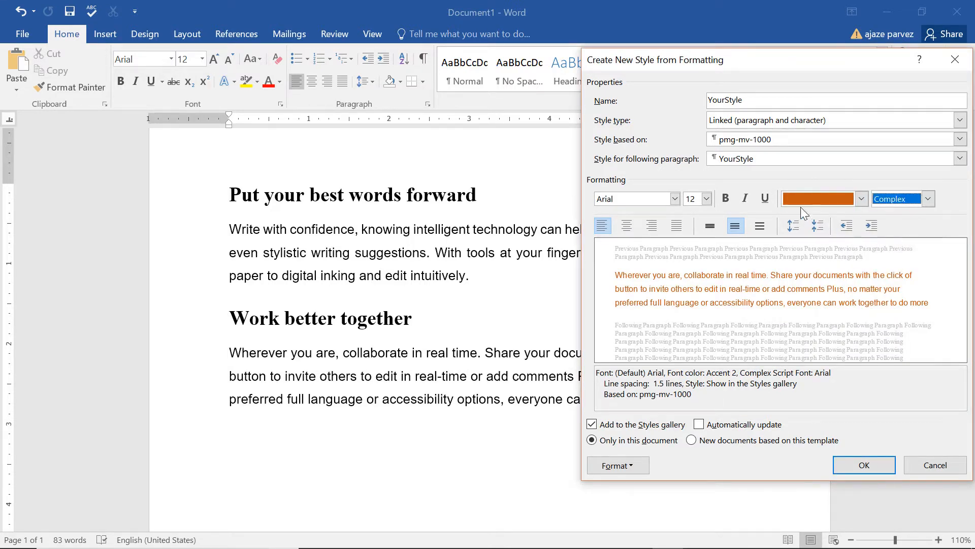
left_click(632, 200)
left_click(676, 199)
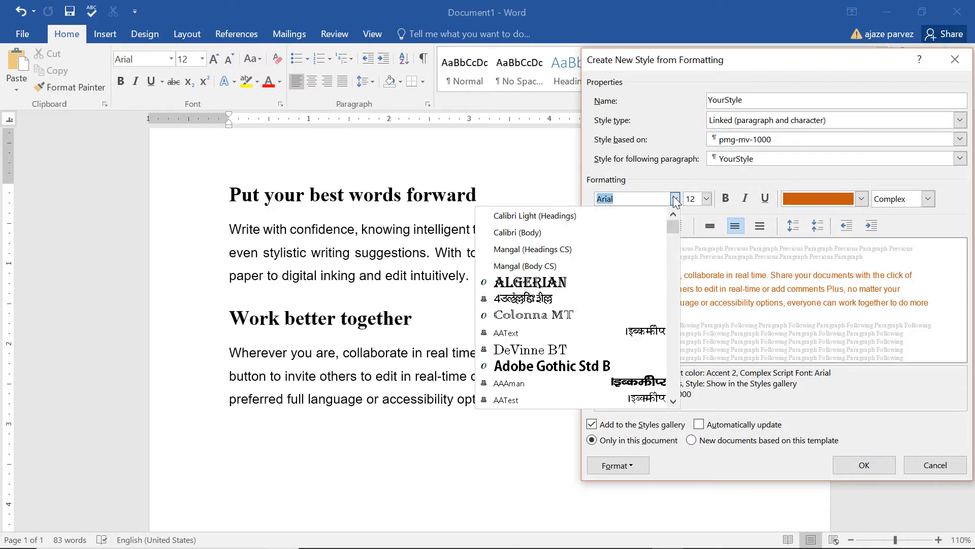
left_click(609, 349)
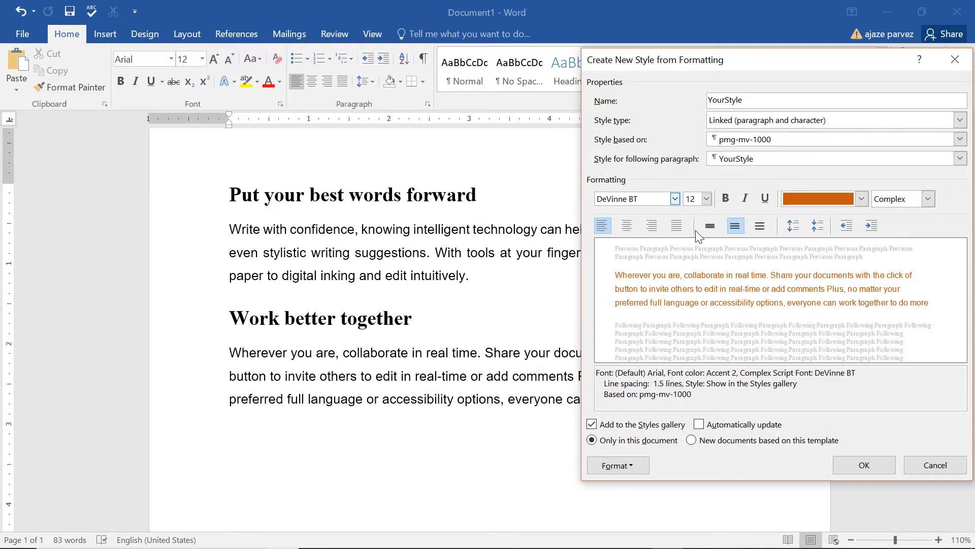
left_click(707, 198)
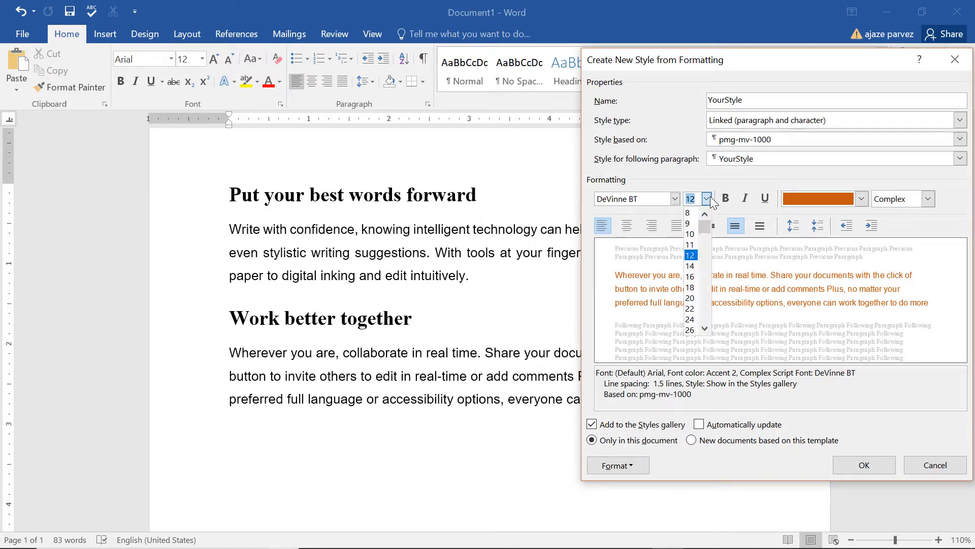
left_click(689, 329)
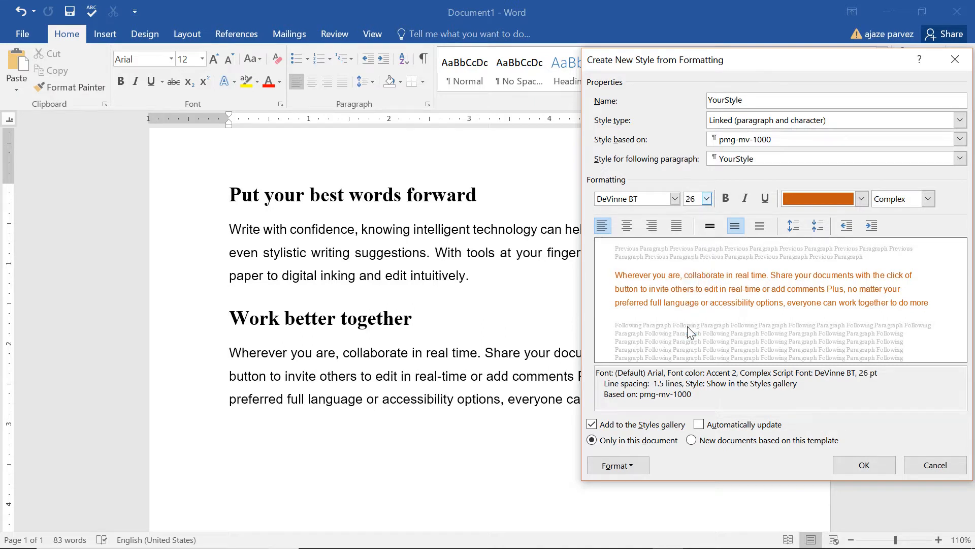
left_click(619, 465)
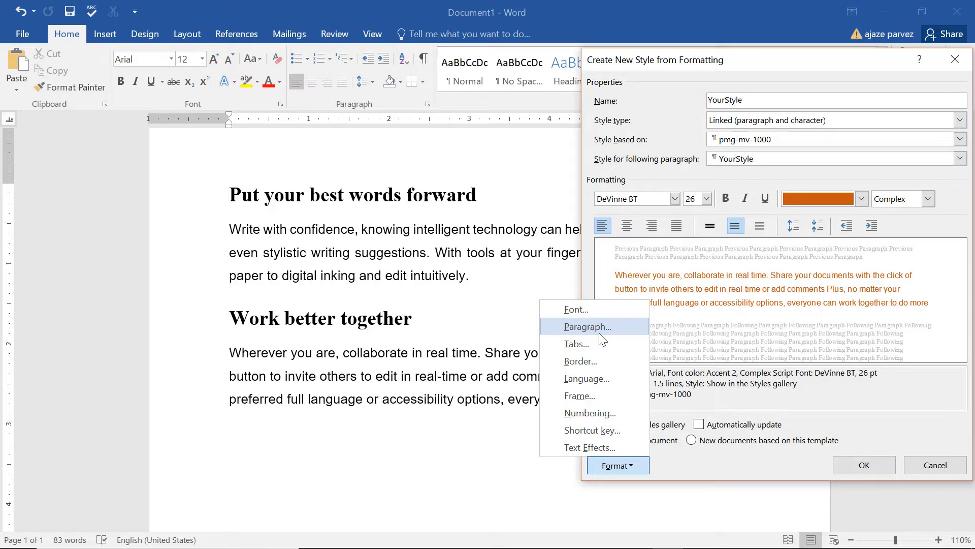
left_click(923, 288)
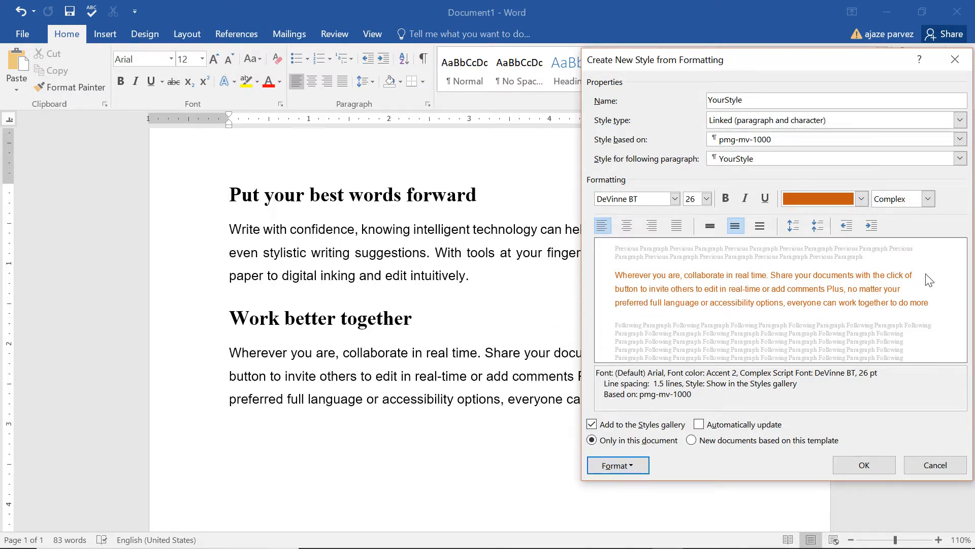
left_click(881, 460)
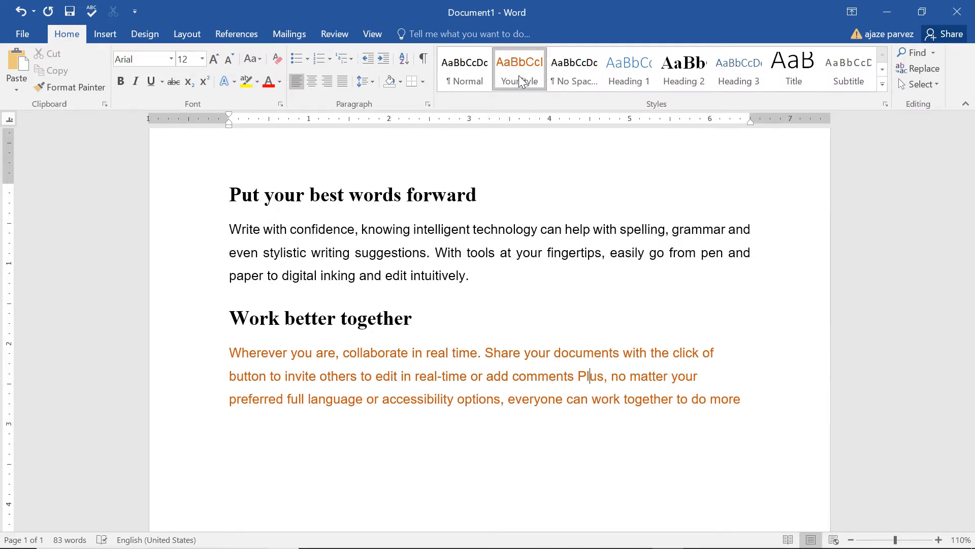
Try the YourStyle style on the paragraph under "Put your best words forward" and undo it
left_click_drag(468, 278, 229, 252)
left_click(306, 275)
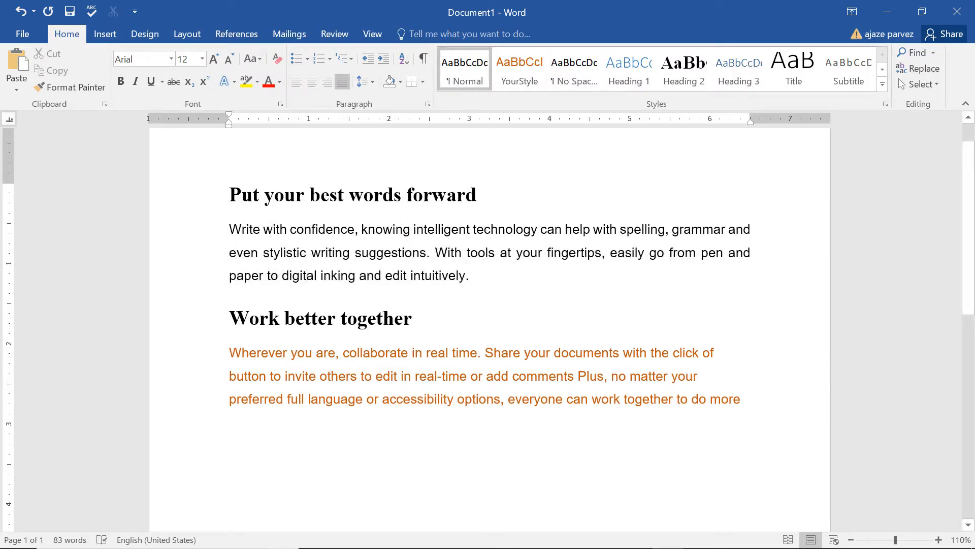
left_click(522, 75)
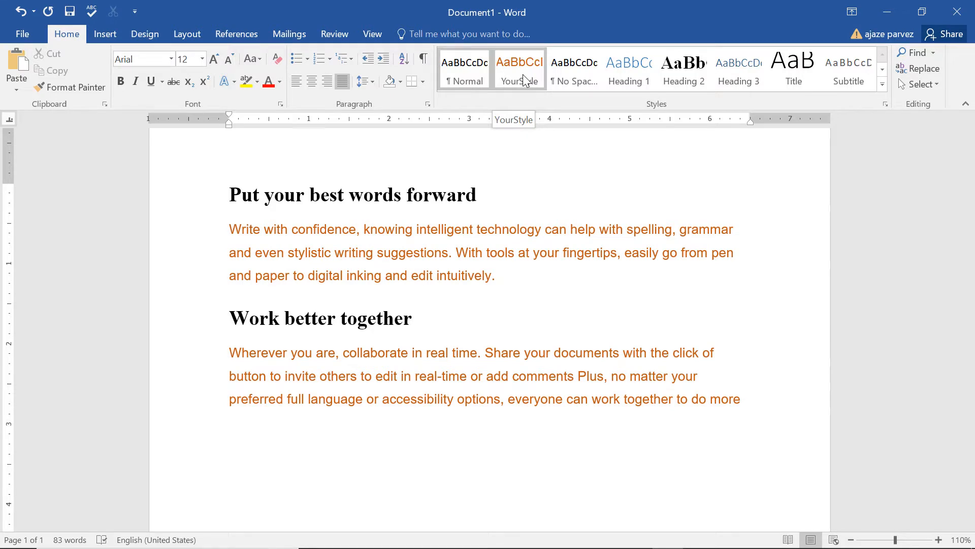
key("ctrl+z")
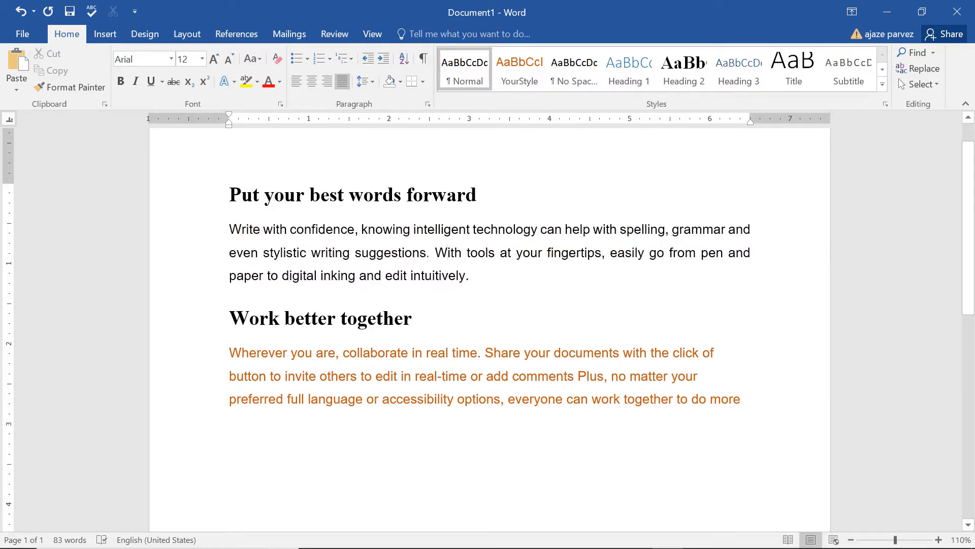
Select the paragraph under "Put your best words forward" and modify YourStyle, setting its font color to Green
left_click_drag(470, 276, 229, 229)
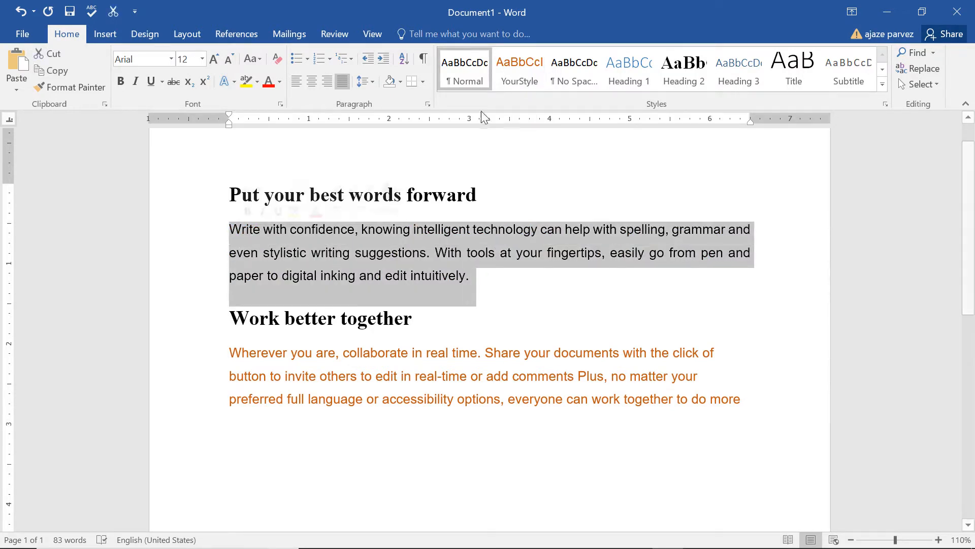
right_click(526, 79)
left_click(562, 100)
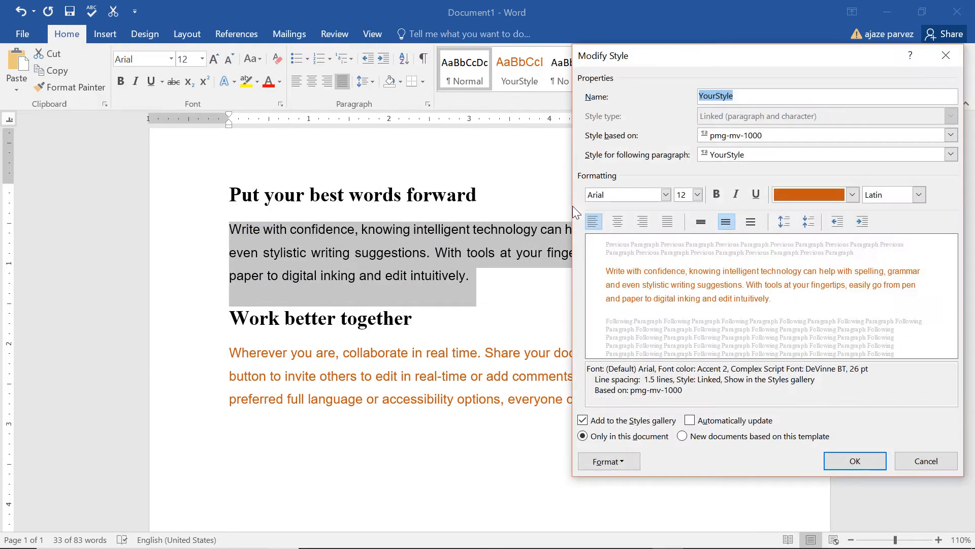
left_click(853, 195)
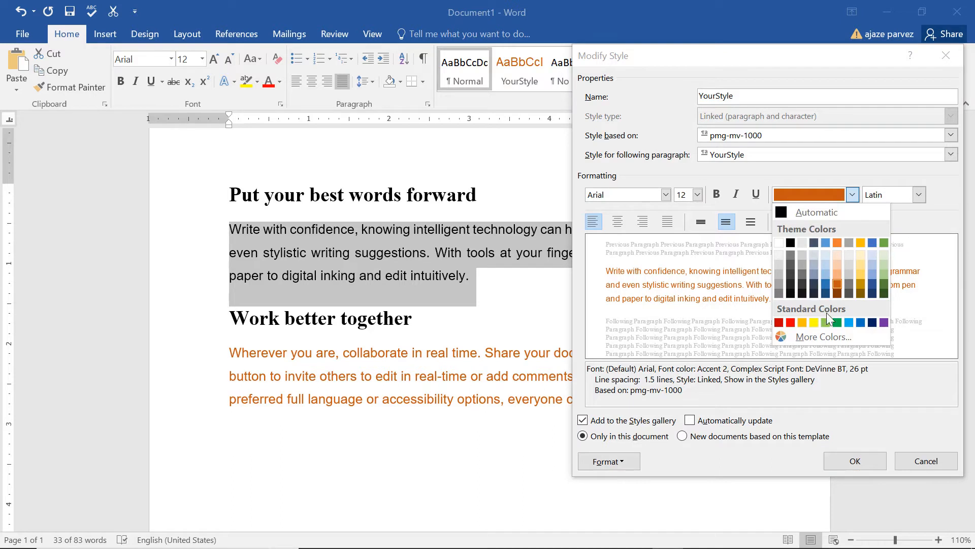
left_click(836, 322)
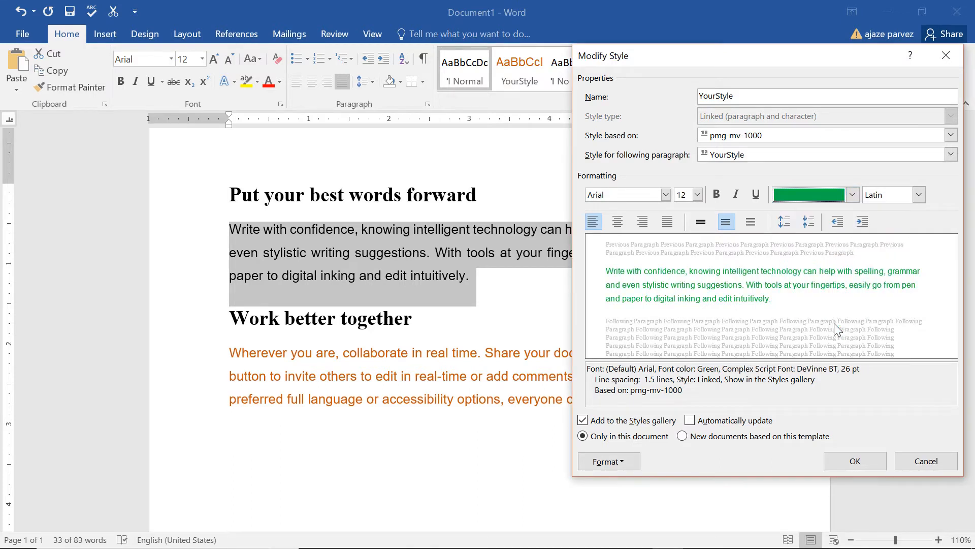
Set YourStyle's Latin font to Algerian at 26 pt and save the style changes
left_click(698, 195)
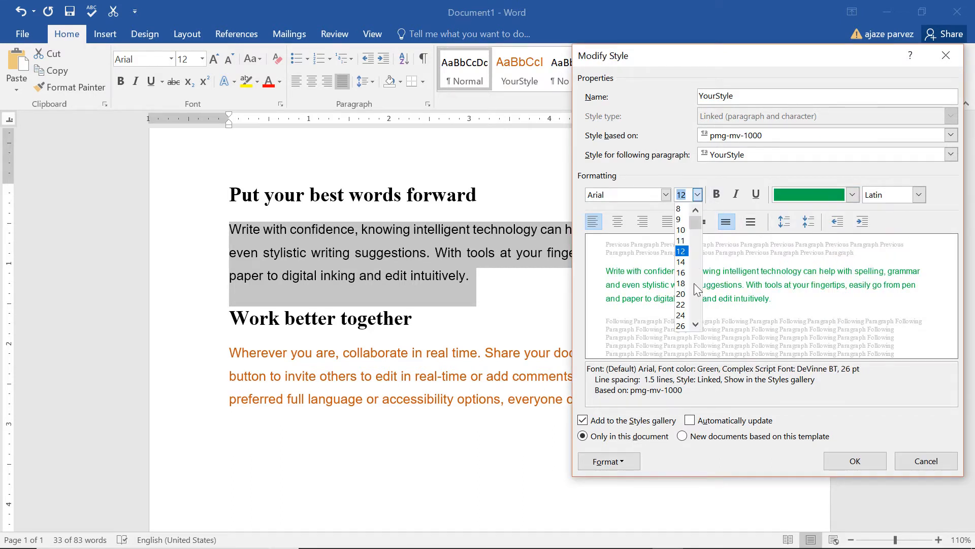
left_click(684, 318)
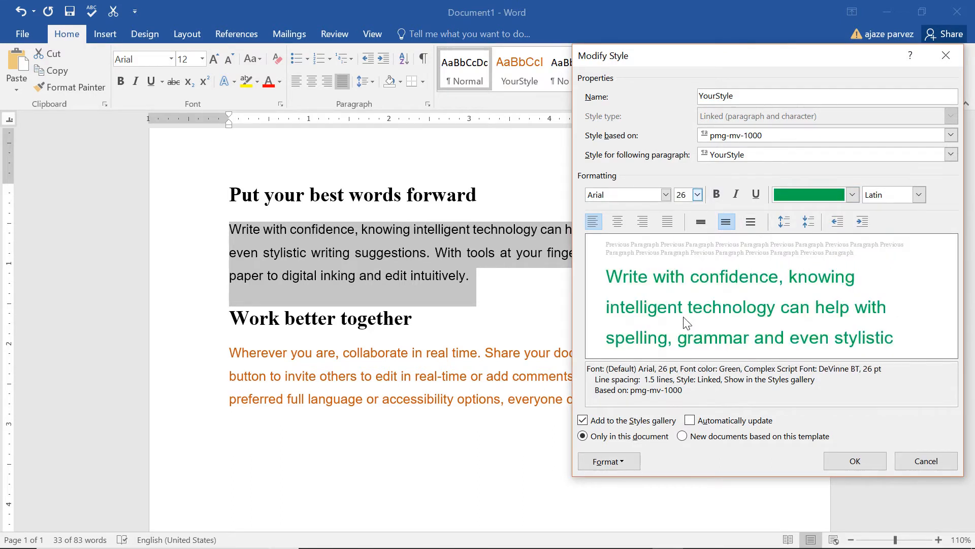
left_click(627, 196)
left_click(666, 196)
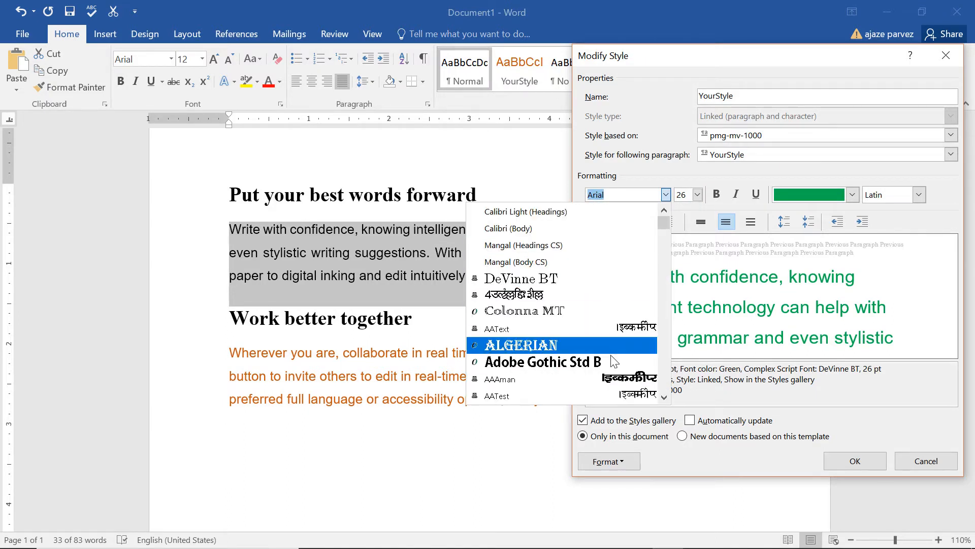
left_click(611, 341)
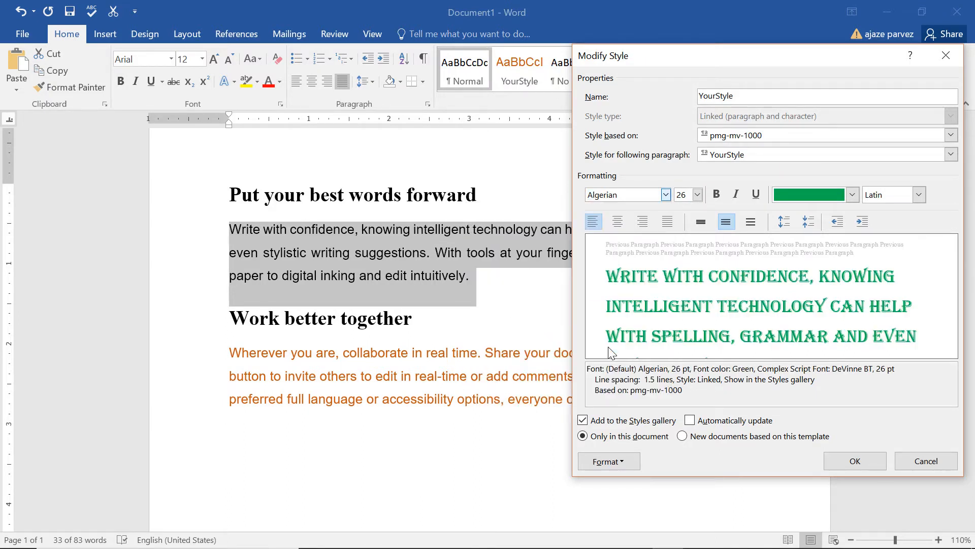
left_click(844, 462)
Apply the modified YourStyle to the paragraph under "Put your best words forward"
scroll(791, 381, "down", 1)
left_click(736, 353)
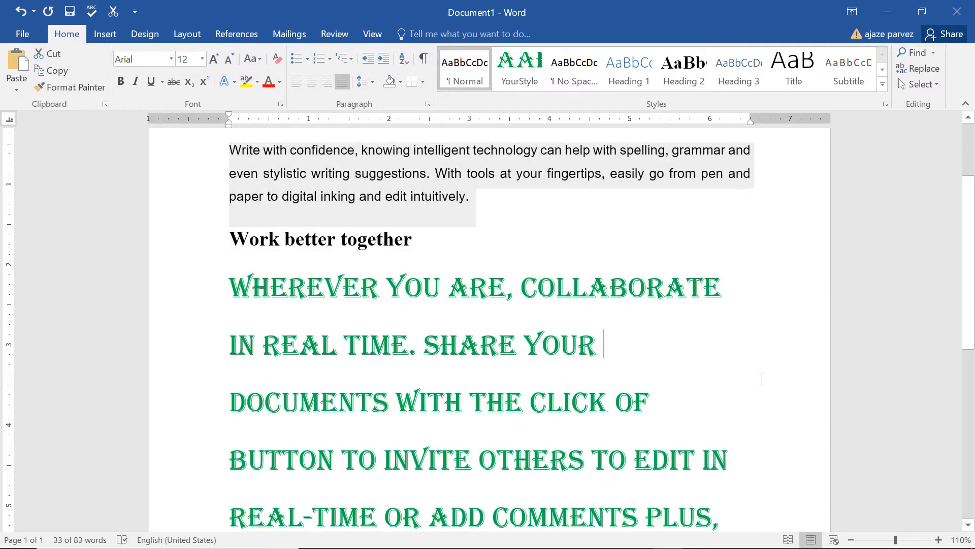
scroll(461, 333, "down", 1)
scroll(461, 333, "down", 2)
left_click(455, 265)
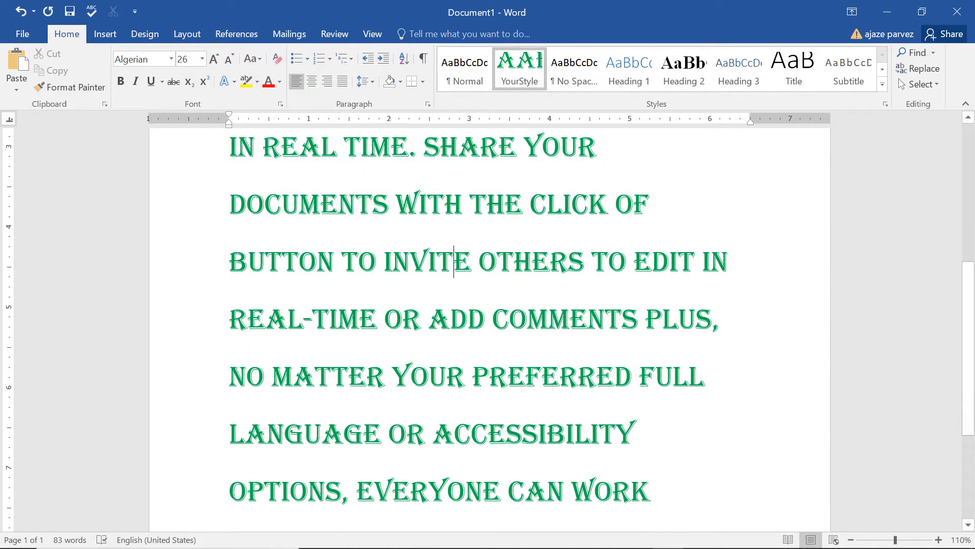
scroll(569, 258, "up", 3)
left_click(396, 172)
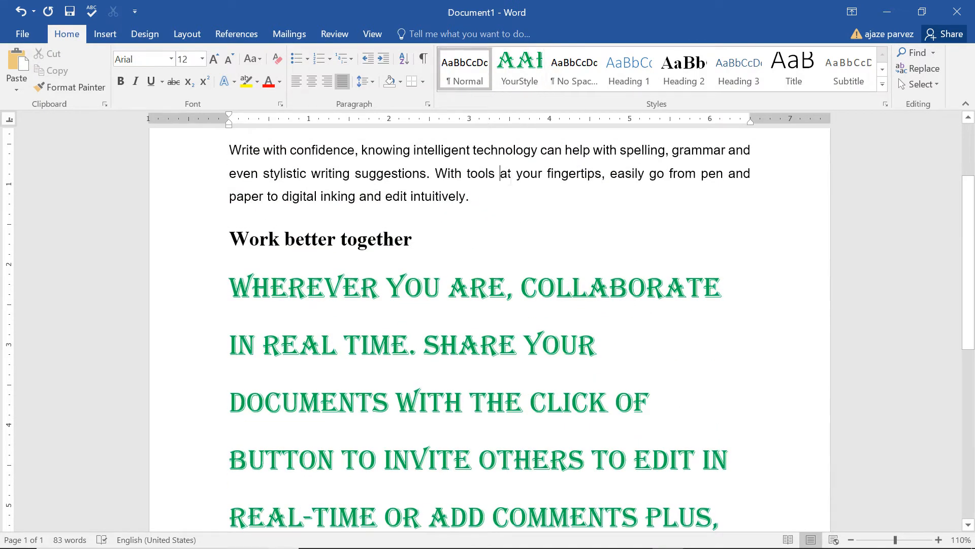
left_click(510, 71)
left_click(510, 68)
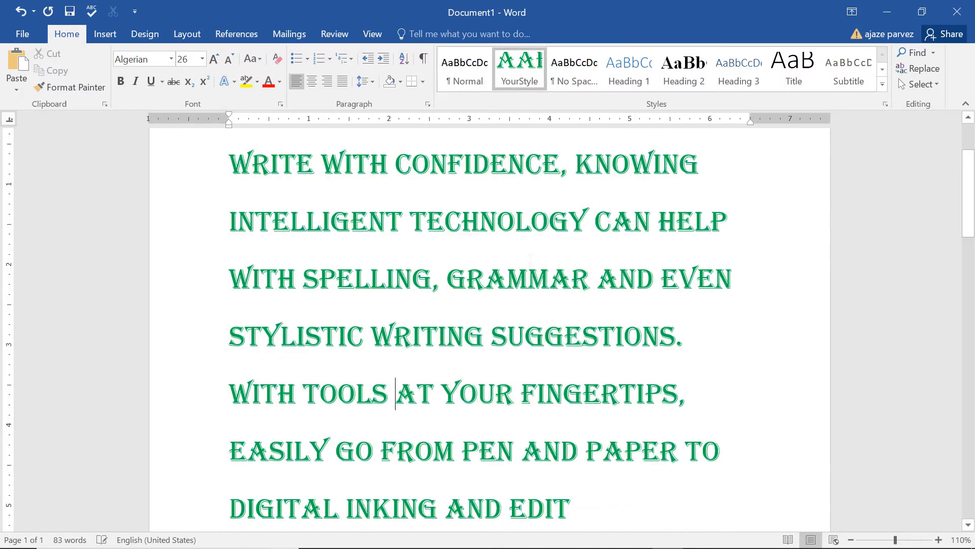
Collapse the text under the heading "Put your best words forward", expand it, and collapse it again
scroll(532, 274, "down", 3)
scroll(488, 304, "down", 4)
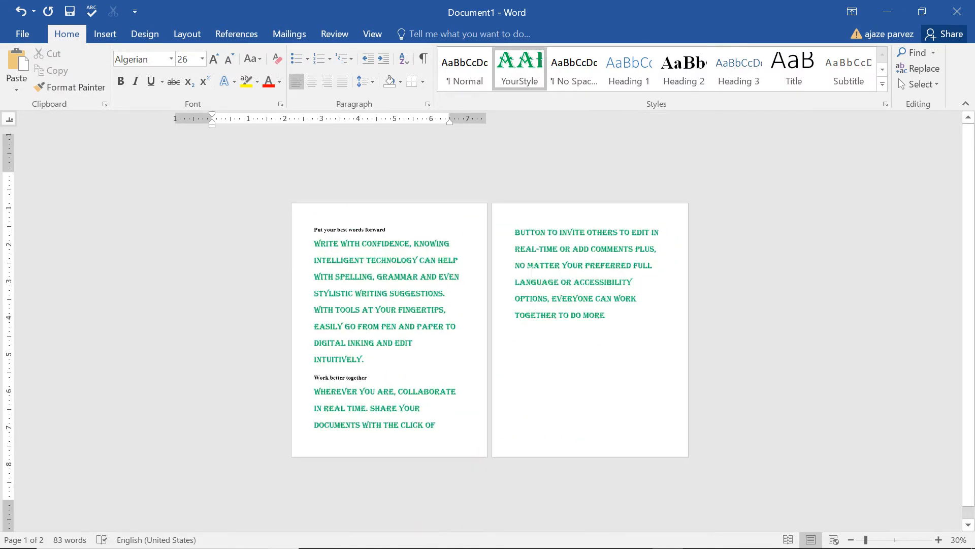
scroll(488, 305, "up", 1)
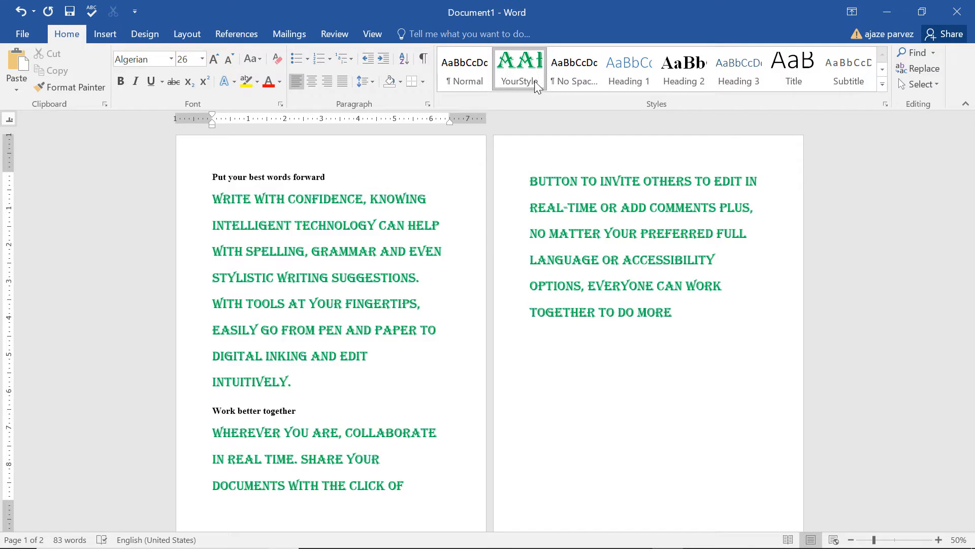
left_click(204, 176)
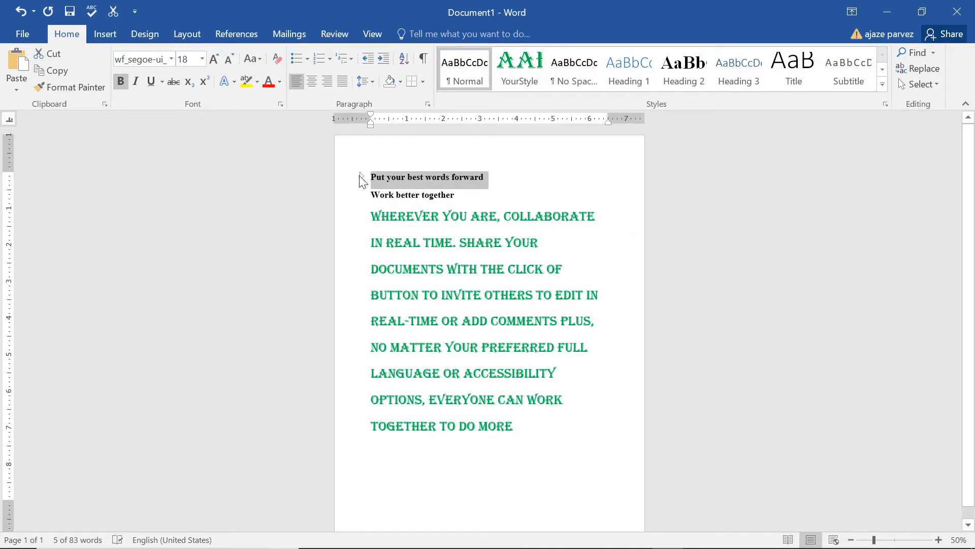
left_click(360, 178)
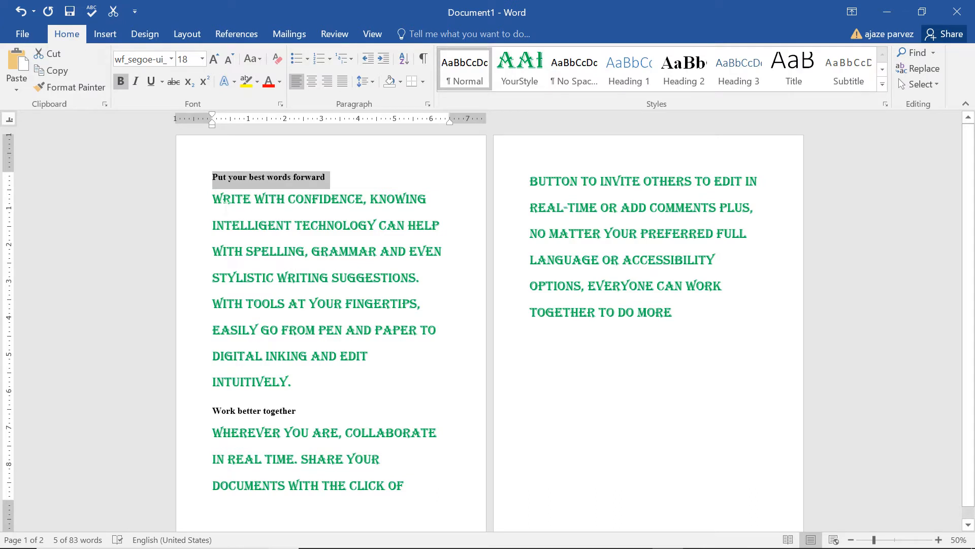
left_click(205, 177)
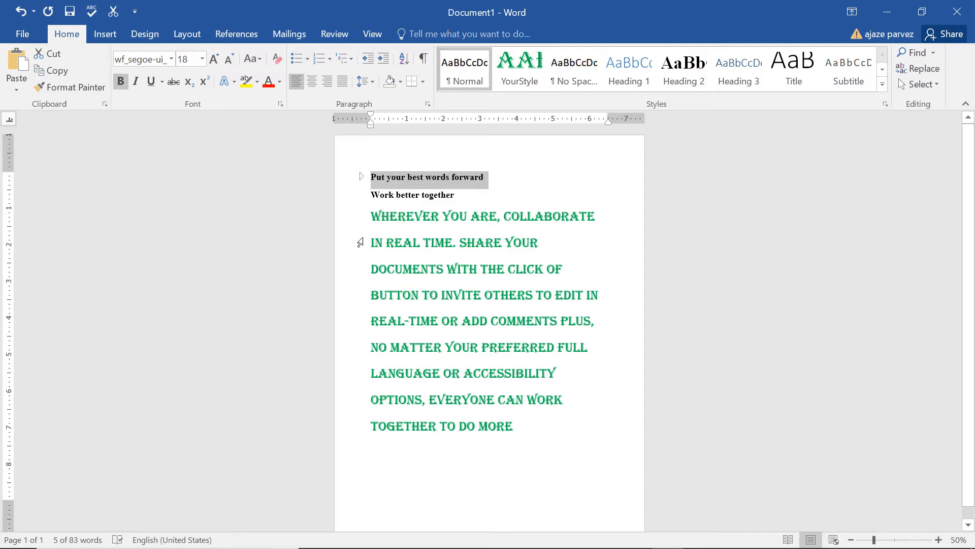
List the document's headings in the navigation view and jump to the heading "Put your best words forward"
key("ctrl+f")
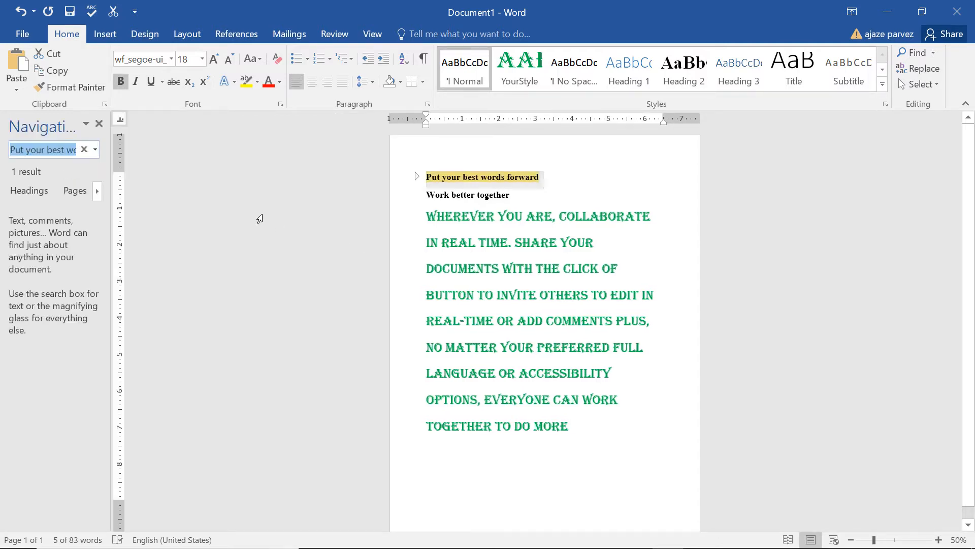
left_click(30, 192)
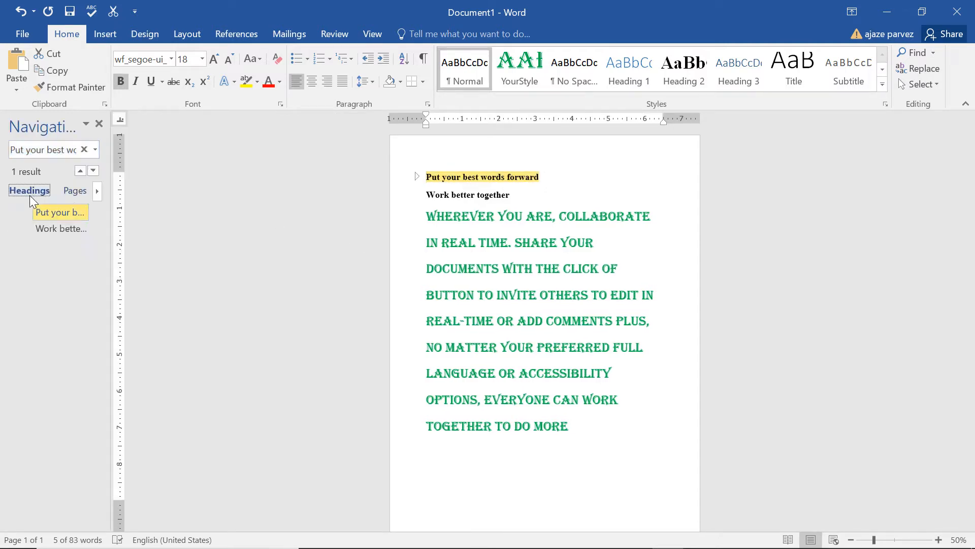
left_click(60, 214)
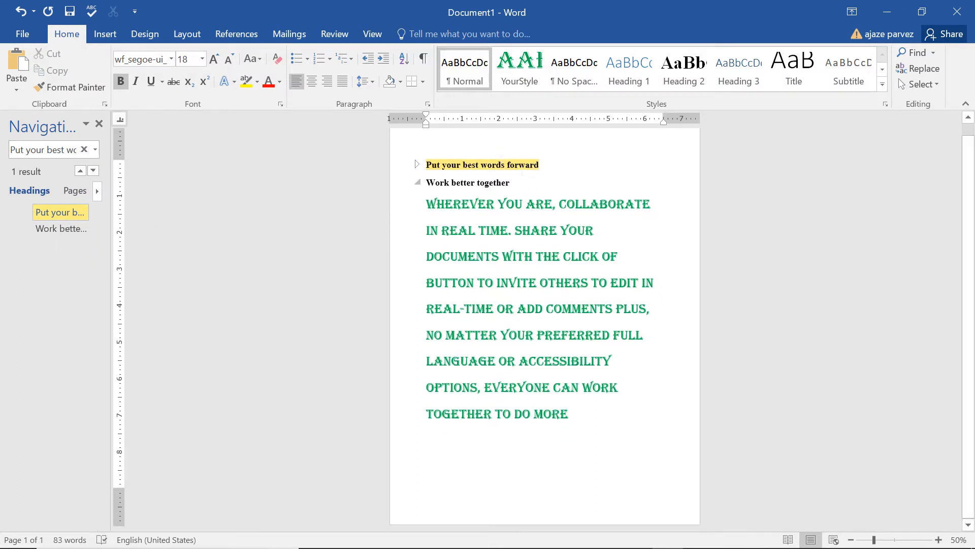
Expand the text under "Put your best words forward", and jump to the heading "Work better together" and collapse its text
left_click(427, 172)
left_click(417, 165)
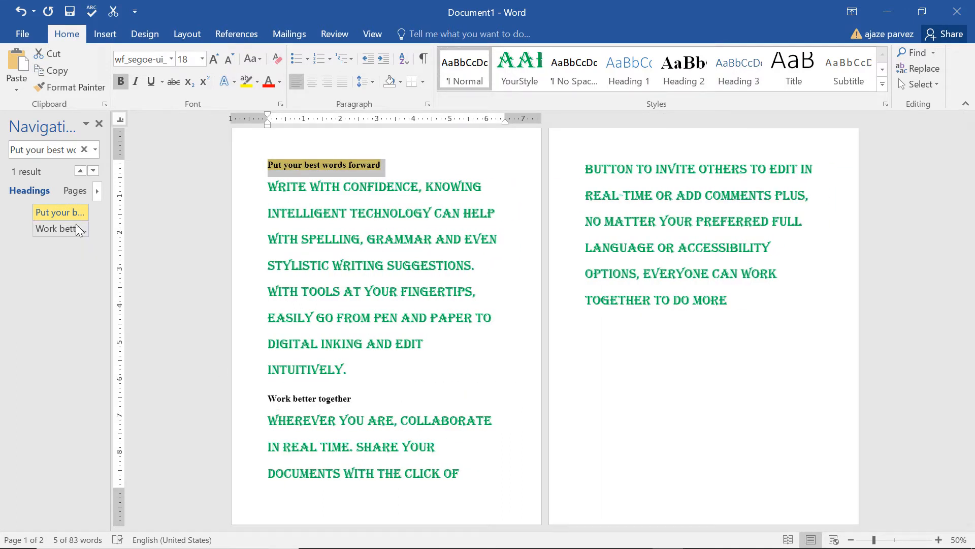
left_click(64, 235)
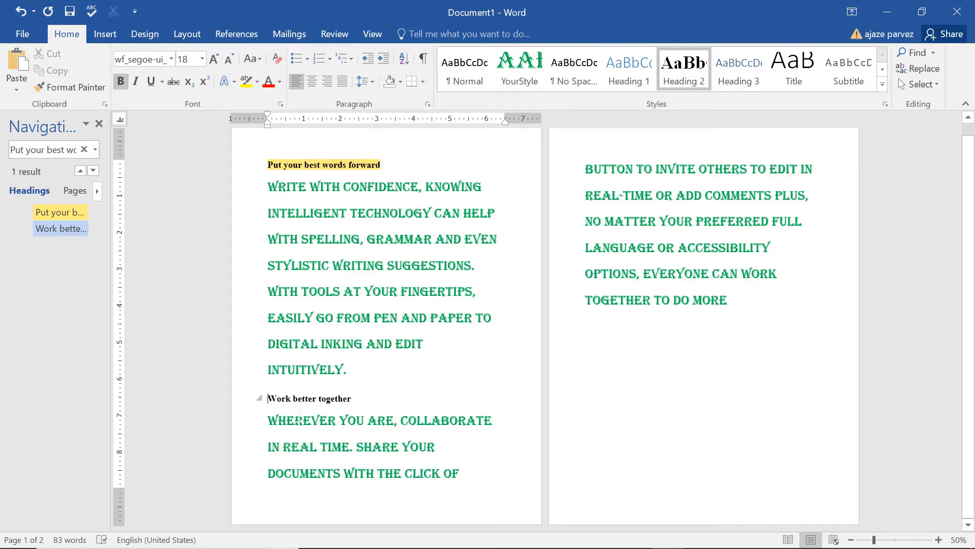
left_click(260, 399)
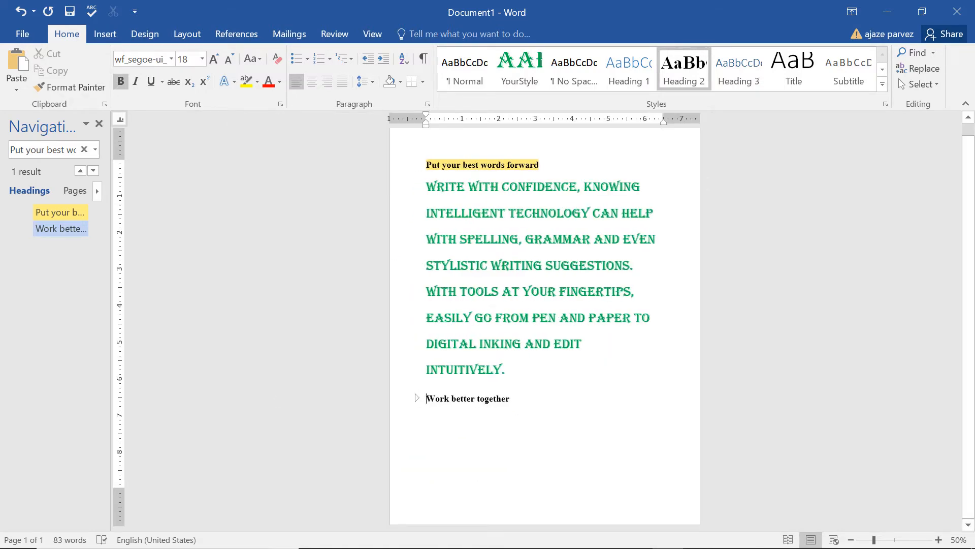
Look over the full gallery of available styles and close it without applying one
left_click(882, 86)
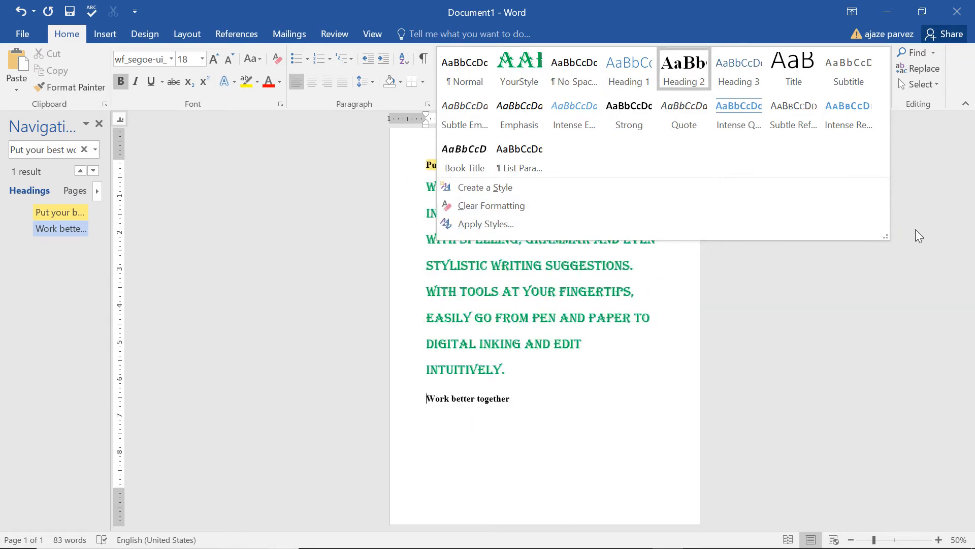
left_click(941, 254)
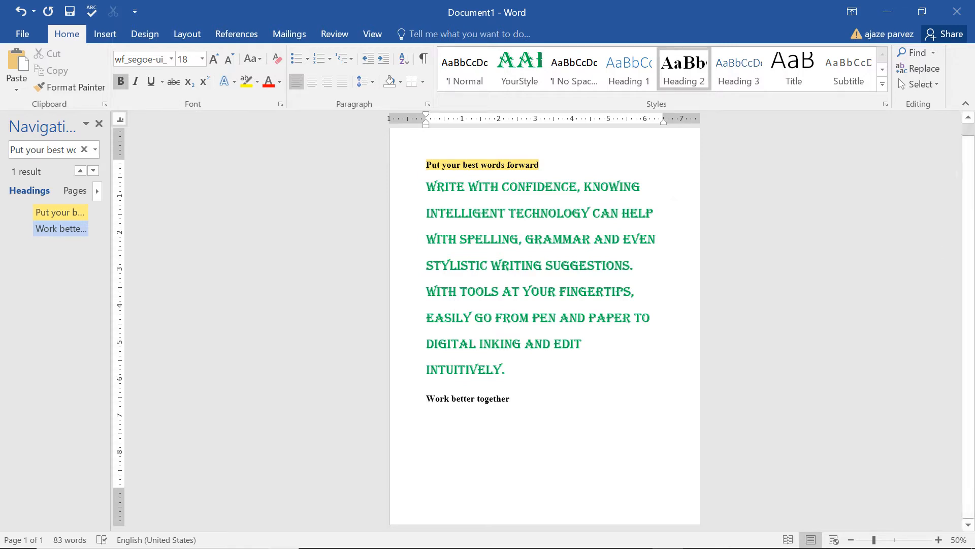
Switch to the PowerPoint slide show with the "Copying Formatting" slide
key("alt+Tab")
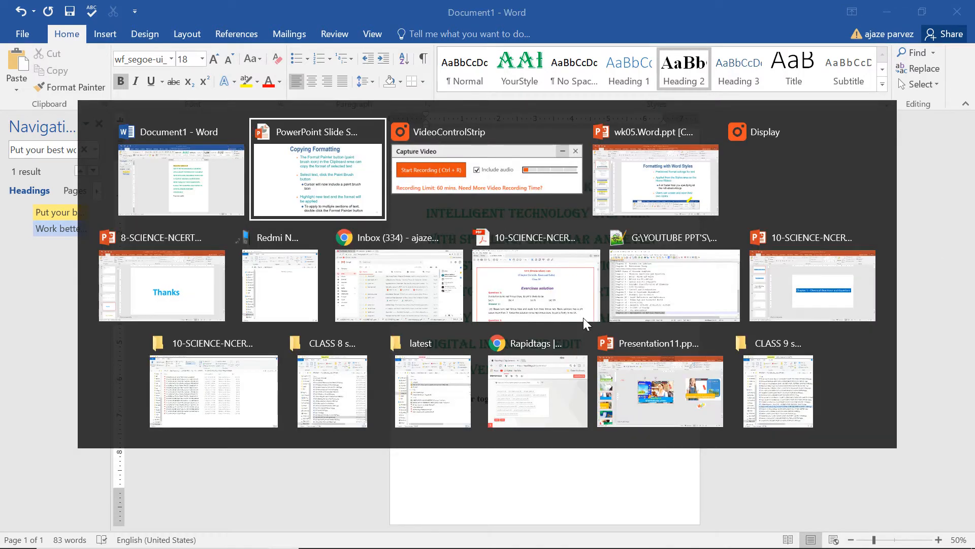